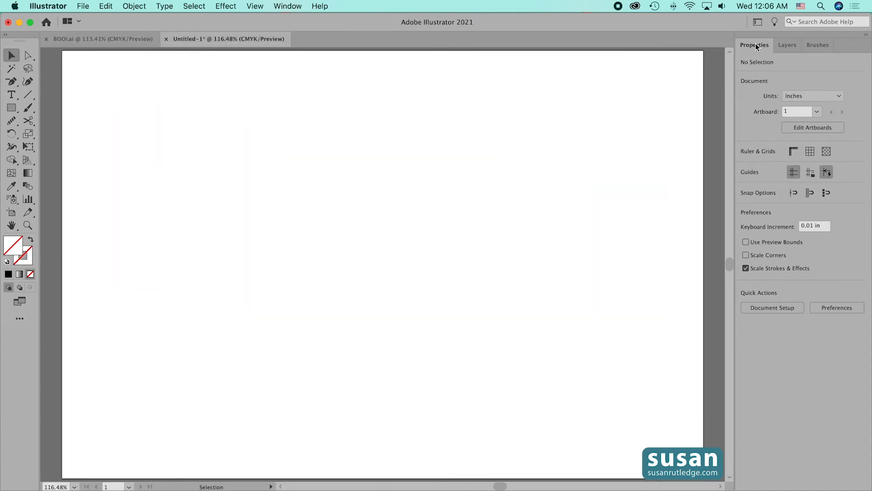
Place the tile artwork of the existing pumpkin pattern brush, Pattern Brush 5, onto the artboard.
{"action": "left_click", "coordinate": [818, 45]}
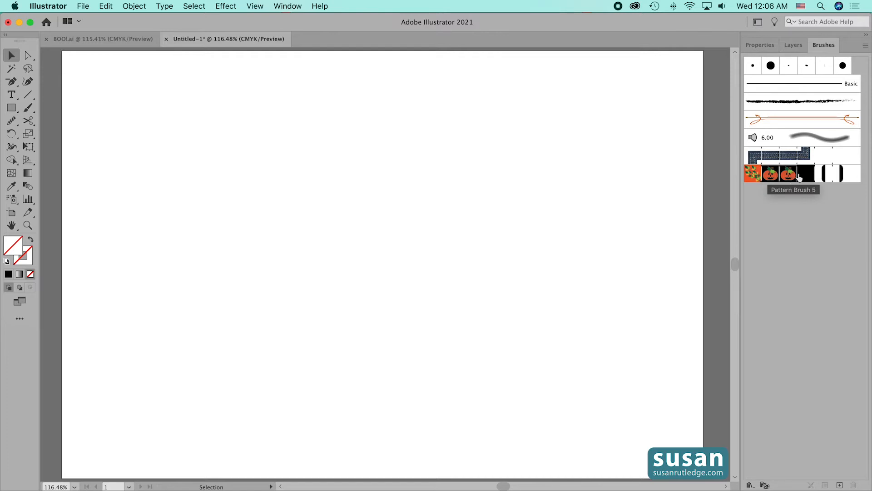
{"action": "left_click", "coordinate": [772, 176]}
{"action": "left_click_drag", "start_coordinate": [772, 176], "coordinate": [347, 144]}
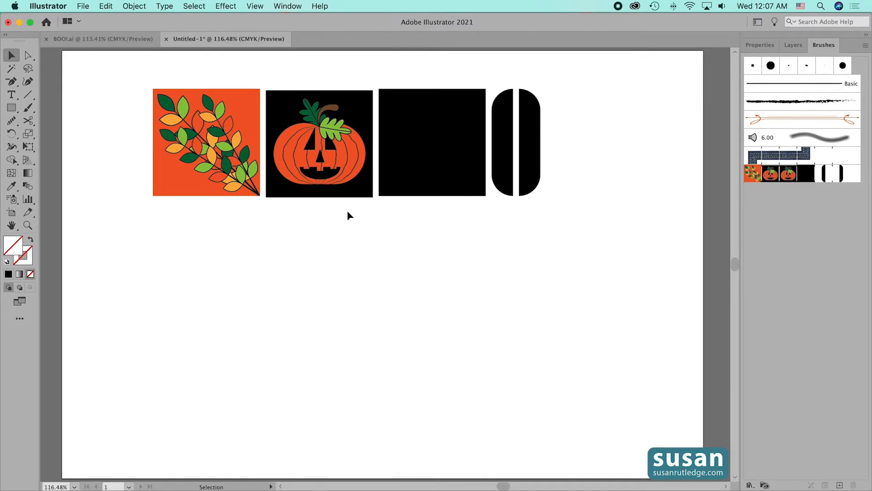
Scale all the placed brush tiles uniformly to 25%, including strokes and effects, and ungroup them.
{"action": "left_click_drag", "start_coordinate": [129, 73], "coordinate": [610, 243]}
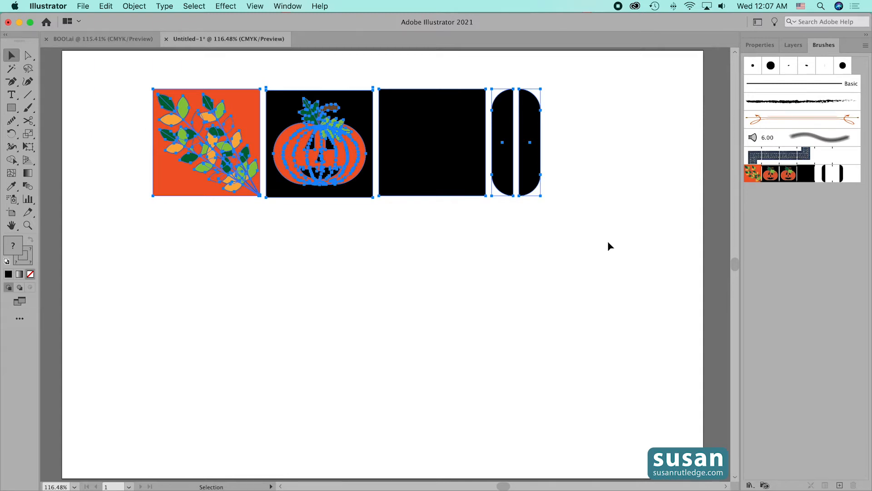
{"action": "left_click", "coordinate": [138, 6]}
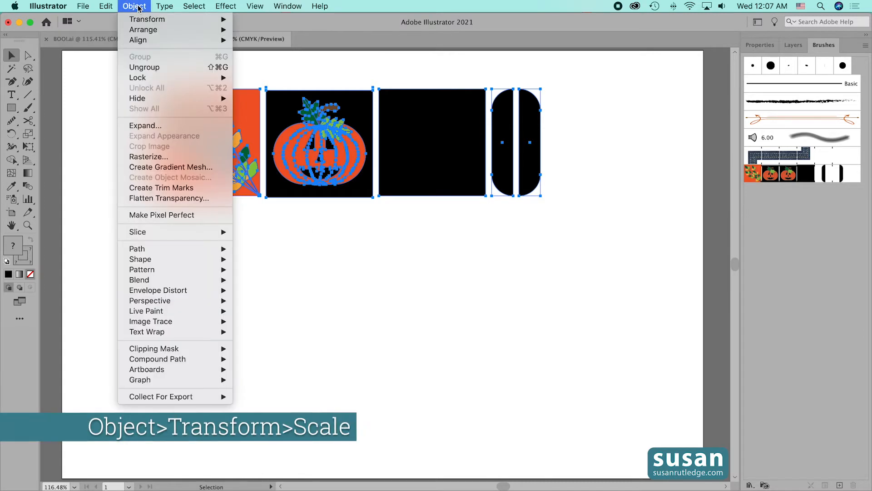
{"action": "mouse_move", "coordinate": [141, 20]}
{"action": "left_click", "coordinate": [271, 73]}
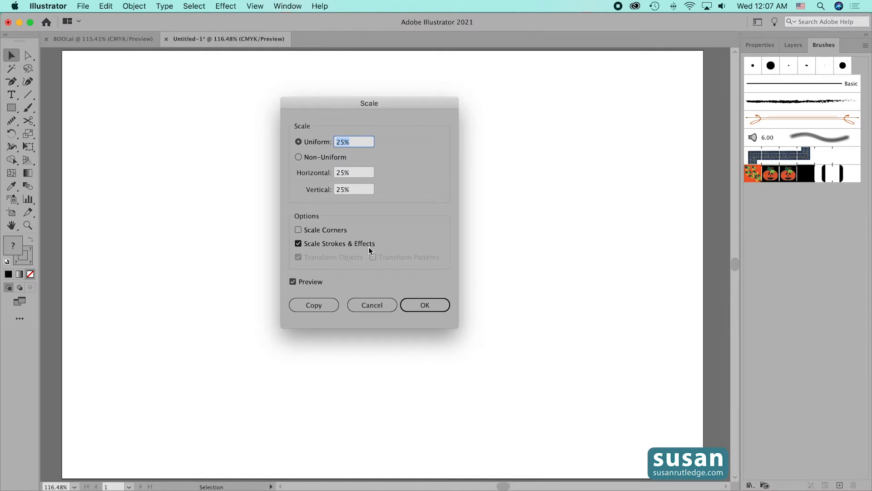
{"action": "left_click", "coordinate": [437, 306]}
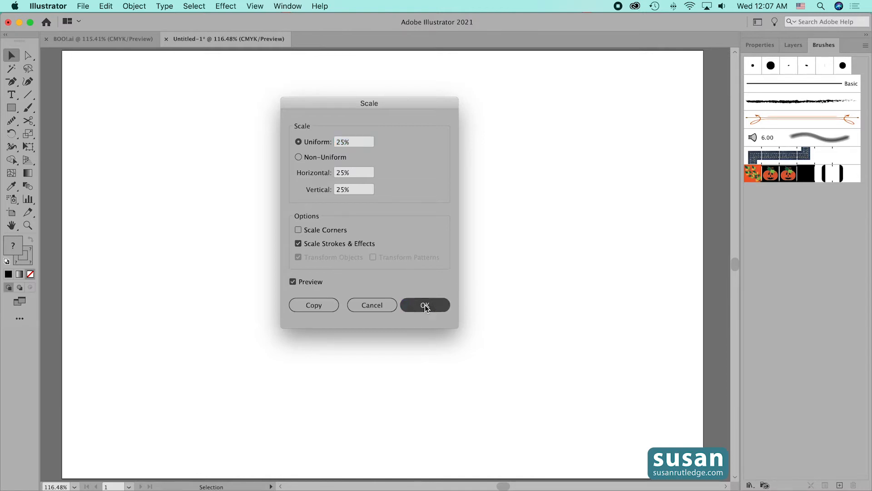
{"action": "left_click", "coordinate": [342, 208]}
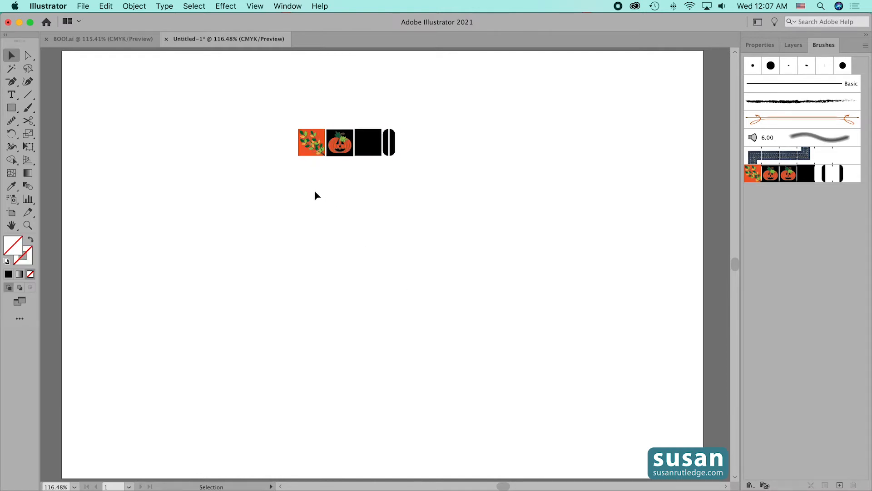
{"action": "left_click_drag", "start_coordinate": [267, 100], "coordinate": [418, 166]}
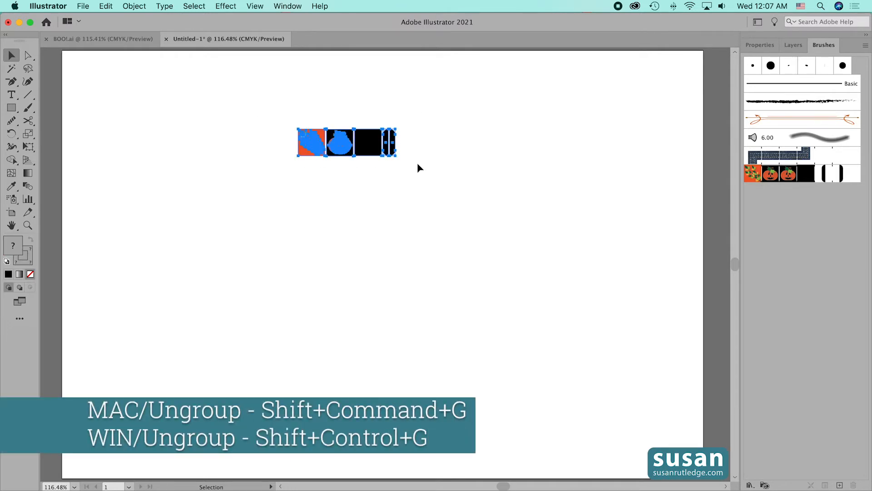
{"action": "key", "text": "shift+super+g"}
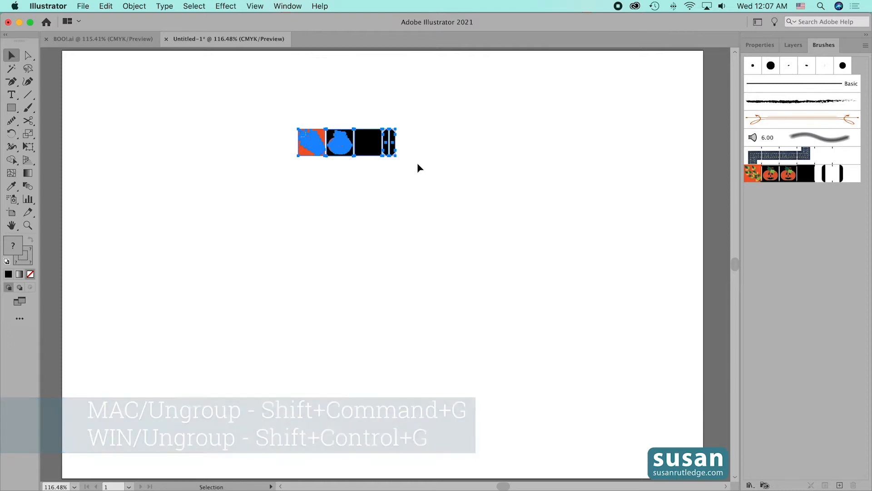
Create a new pattern brush from the reduced pumpkin tile and name it Small Jackolantern PB.
{"action": "left_click", "coordinate": [344, 145]}
{"action": "mouse_move", "coordinate": [344, 144]}
{"action": "left_mouse_down"}
{"action": "mouse_move", "coordinate": [413, 224]}
{"action": "mouse_move", "coordinate": [771, 200]}
{"action": "left_mouse_up"}
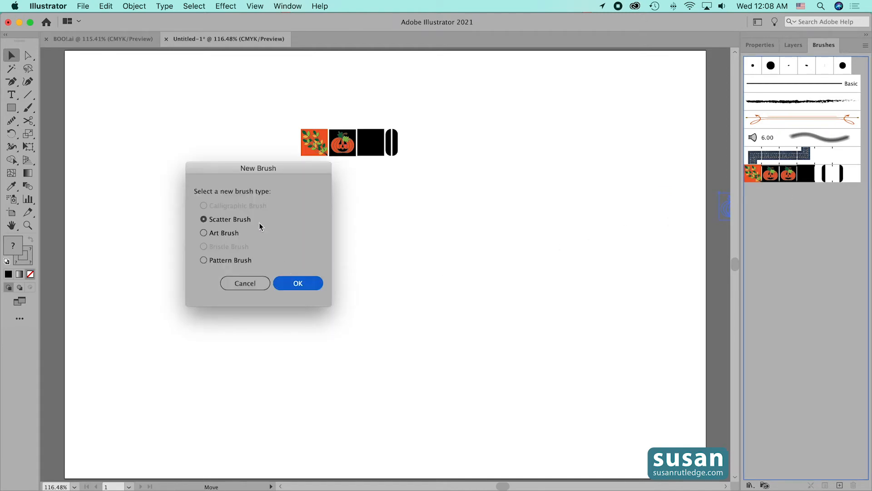
{"action": "left_click", "coordinate": [203, 261]}
{"action": "left_click", "coordinate": [296, 283]}
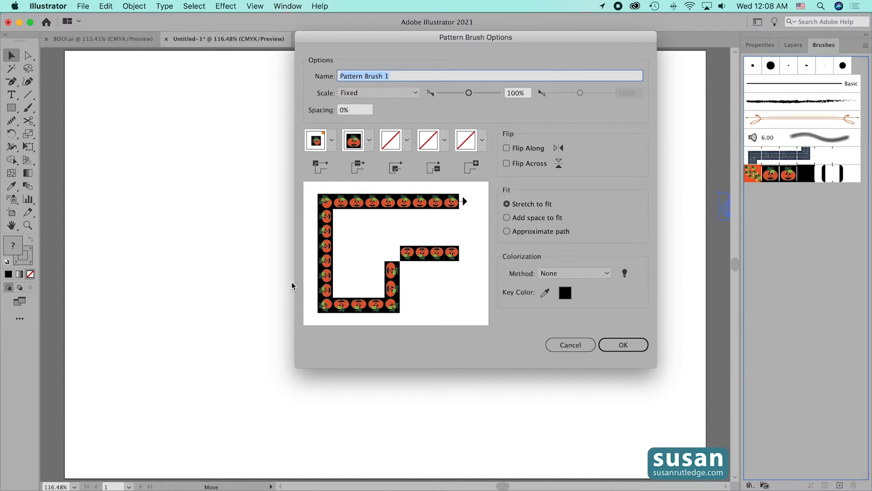
{"action": "type", "text": "Small Jackolantern"}
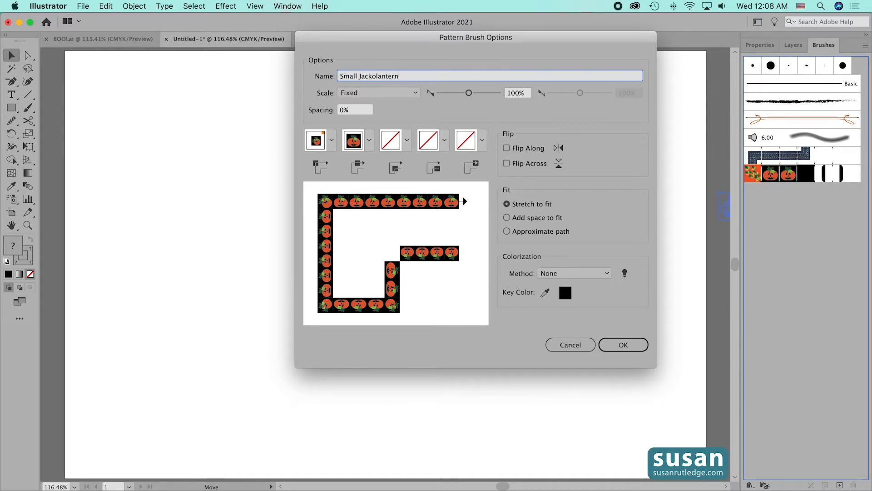
{"action": "type", "text": " PB"}
{"action": "left_click", "coordinate": [623, 345]}
Assign the small orange leaf square as the outer corner tile of the Small Jackolantern PB brush.
{"action": "mouse_move", "coordinate": [343, 144]}
{"action": "left_mouse_down"}
{"action": "mouse_move", "coordinate": [313, 150]}
{"action": "mouse_move", "coordinate": [650, 311]}
{"action": "mouse_move", "coordinate": [778, 253]}
{"action": "mouse_move", "coordinate": [753, 193]}
{"action": "left_mouse_up"}
{"action": "left_click", "coordinate": [311, 149]}
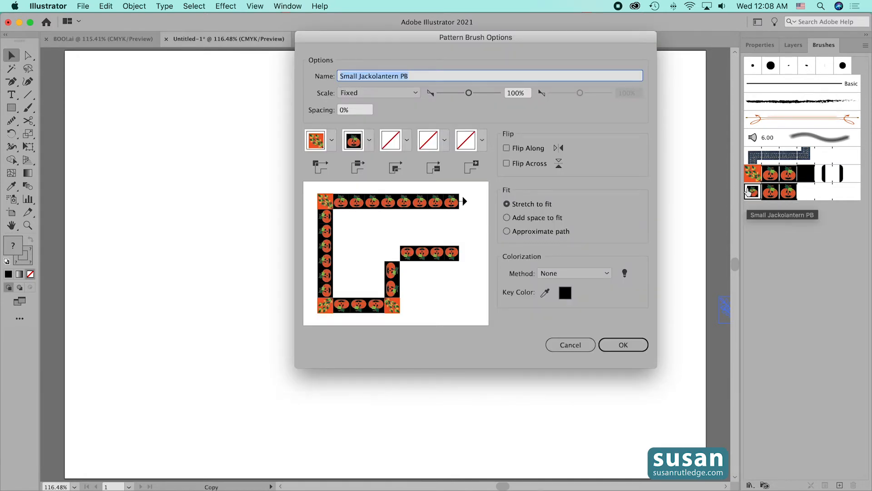
{"action": "left_click", "coordinate": [619, 345]}
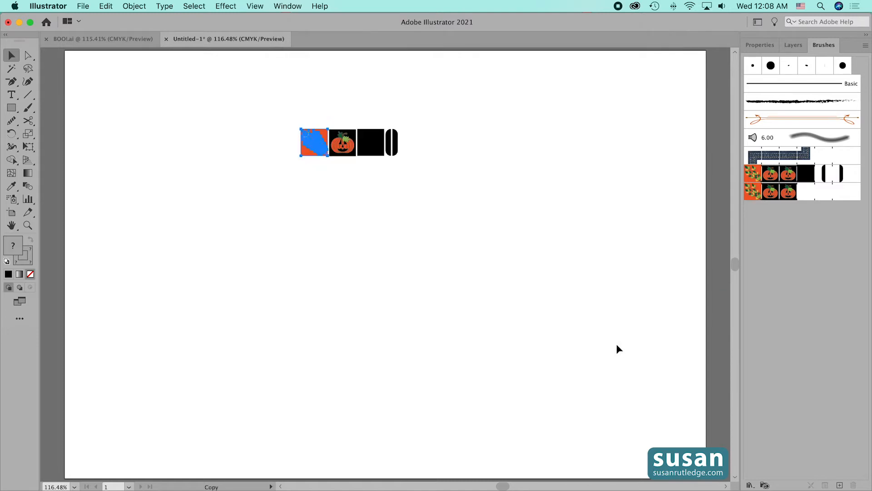
Assign the small plain black square as the inner corner tile of the Small Jackolantern PB brush.
{"action": "left_click", "coordinate": [370, 143]}
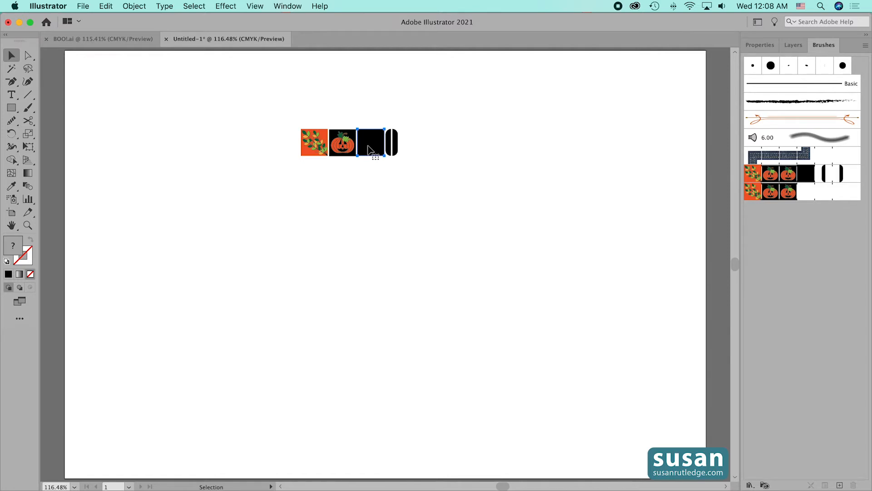
{"action": "mouse_move", "coordinate": [369, 149]}
{"action": "left_mouse_down"}
{"action": "mouse_move", "coordinate": [366, 171]}
{"action": "mouse_move", "coordinate": [716, 267]}
{"action": "mouse_move", "coordinate": [831, 242]}
{"action": "mouse_move", "coordinate": [803, 203]}
{"action": "mouse_move", "coordinate": [806, 191]}
{"action": "left_mouse_up"}
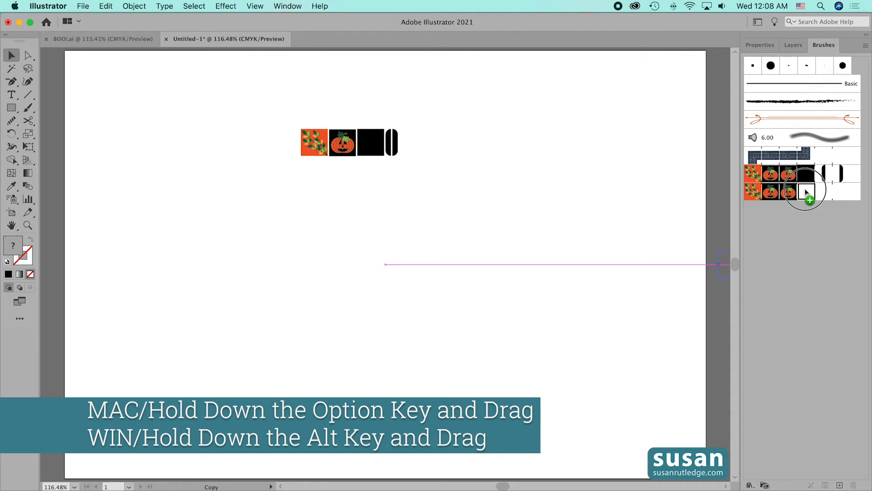
{"action": "left_click_drag", "start_coordinate": [805, 189], "coordinate": [805, 189]}
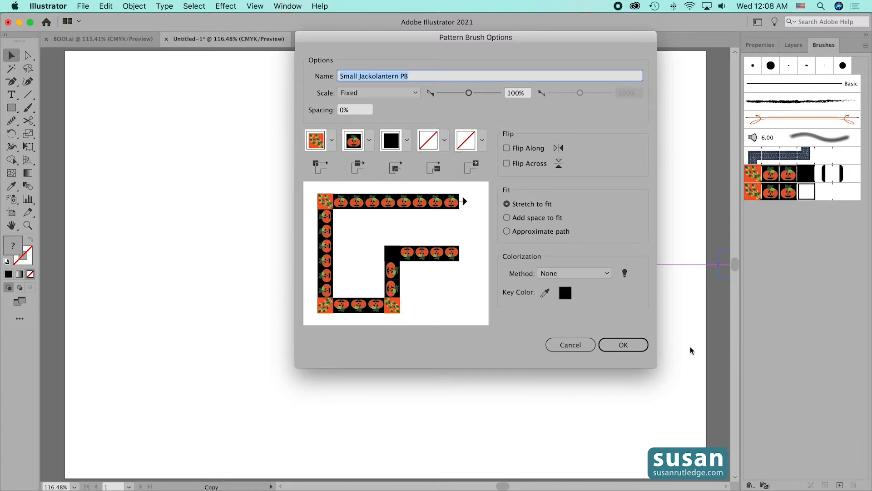
{"action": "left_click", "coordinate": [627, 346]}
Assign the black half-shape with rounded left corners as the start tile of the Small Jackolantern PB brush.
{"action": "left_click", "coordinate": [389, 146]}
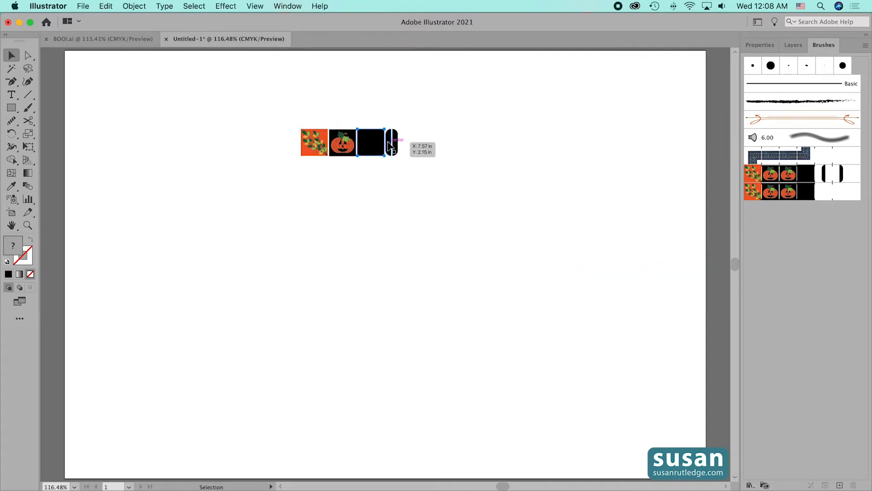
{"action": "left_click", "coordinate": [389, 146]}
{"action": "mouse_move", "coordinate": [389, 146]}
{"action": "left_mouse_down"}
{"action": "mouse_move", "coordinate": [468, 275]}
{"action": "mouse_move", "coordinate": [805, 298]}
{"action": "mouse_move", "coordinate": [832, 222]}
{"action": "mouse_move", "coordinate": [826, 187]}
{"action": "left_mouse_up"}
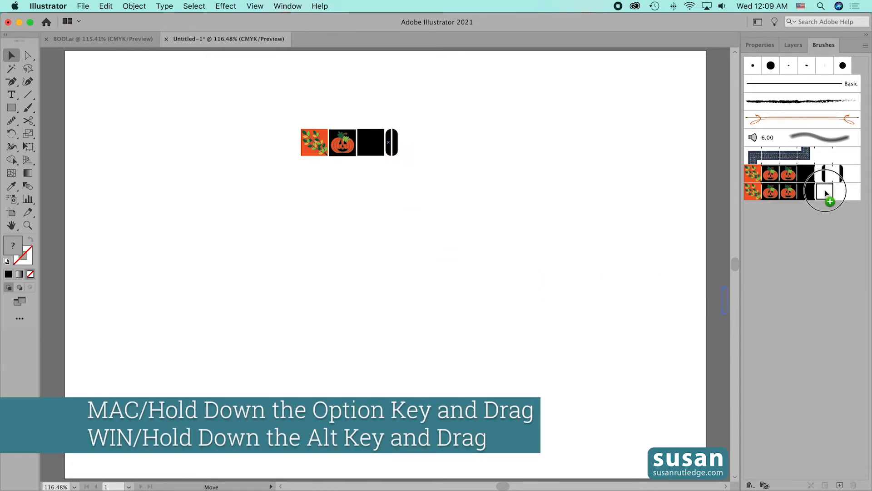
{"action": "left_click_drag", "start_coordinate": [825, 190], "coordinate": [826, 193]}
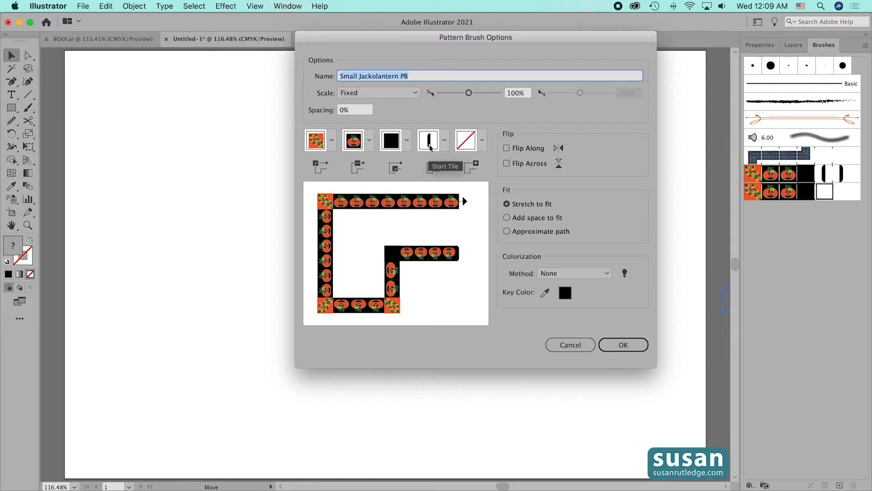
{"action": "left_click", "coordinate": [624, 344]}
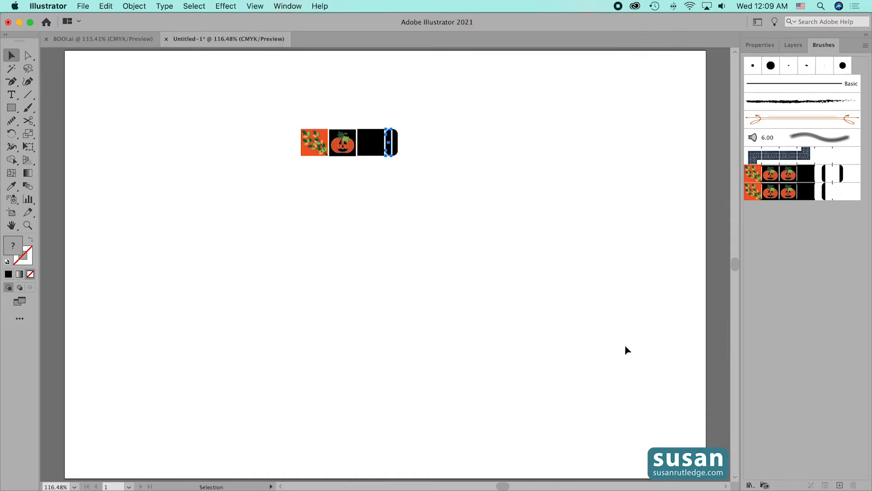
Assign the black half-shape with rounded right corners as the brush's end tile and delete the tile artwork from the artboard.
{"action": "left_click", "coordinate": [398, 149]}
{"action": "left_click", "coordinate": [395, 147]}
{"action": "mouse_move", "coordinate": [395, 147]}
{"action": "left_mouse_down"}
{"action": "mouse_move", "coordinate": [417, 176]}
{"action": "mouse_move", "coordinate": [853, 255]}
{"action": "mouse_move", "coordinate": [848, 201]}
{"action": "left_mouse_up"}
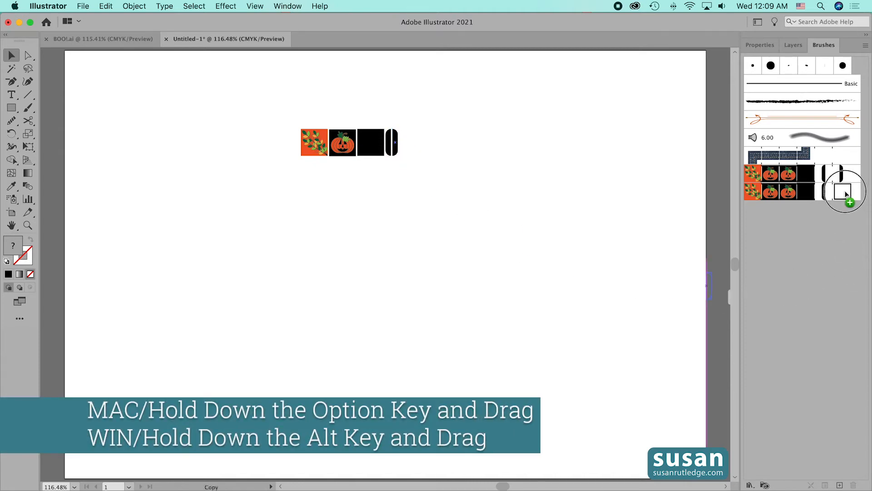
{"action": "left_click_drag", "start_coordinate": [846, 194], "coordinate": [846, 194]}
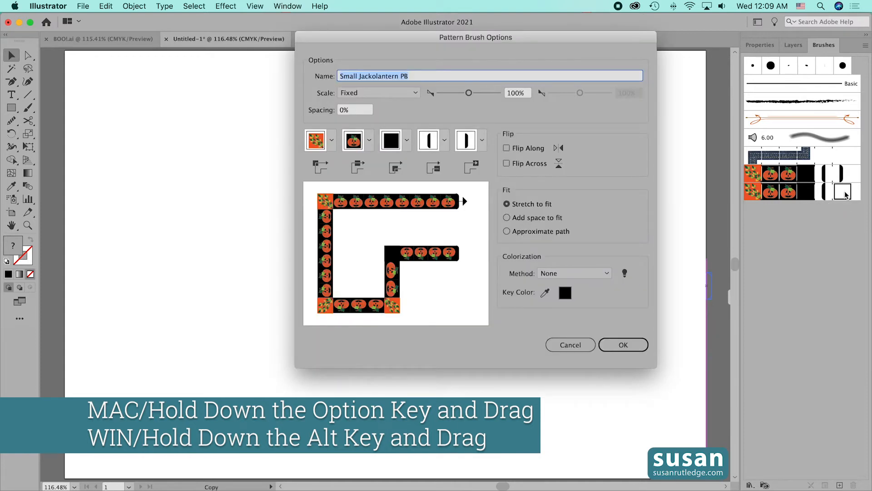
{"action": "left_click", "coordinate": [625, 345]}
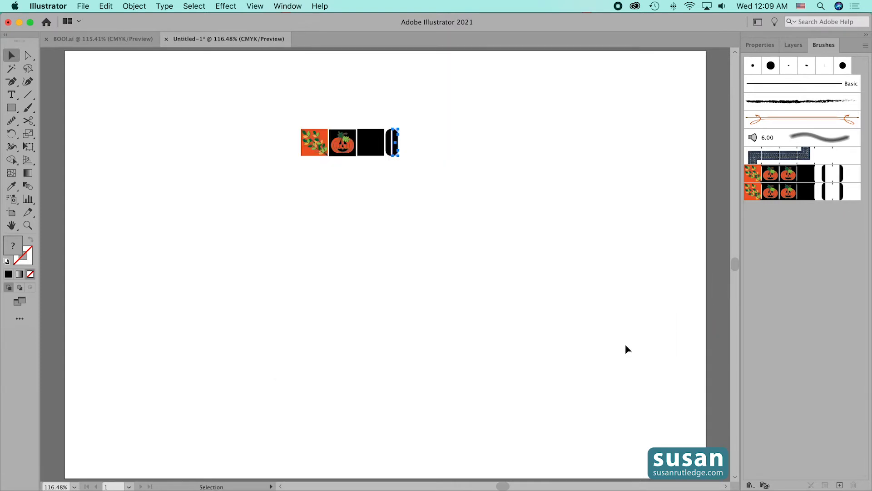
{"action": "left_click_drag", "start_coordinate": [230, 88], "coordinate": [411, 158]}
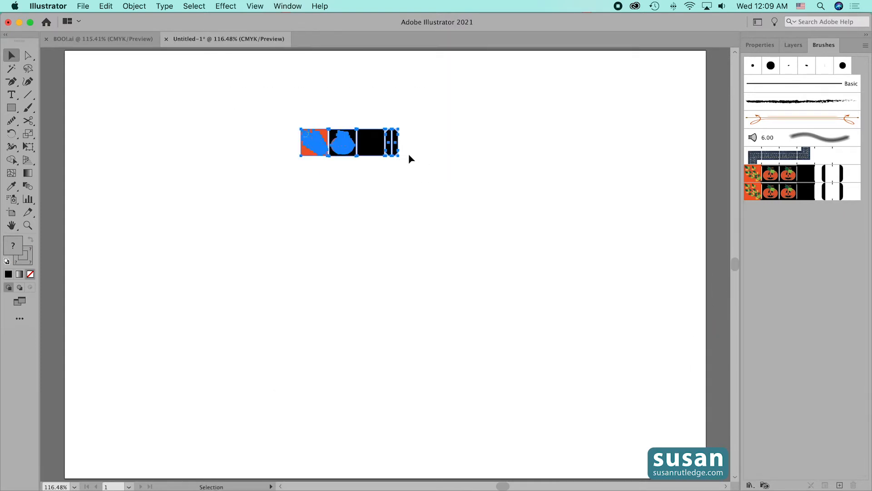
{"action": "key", "text": "Delete"}
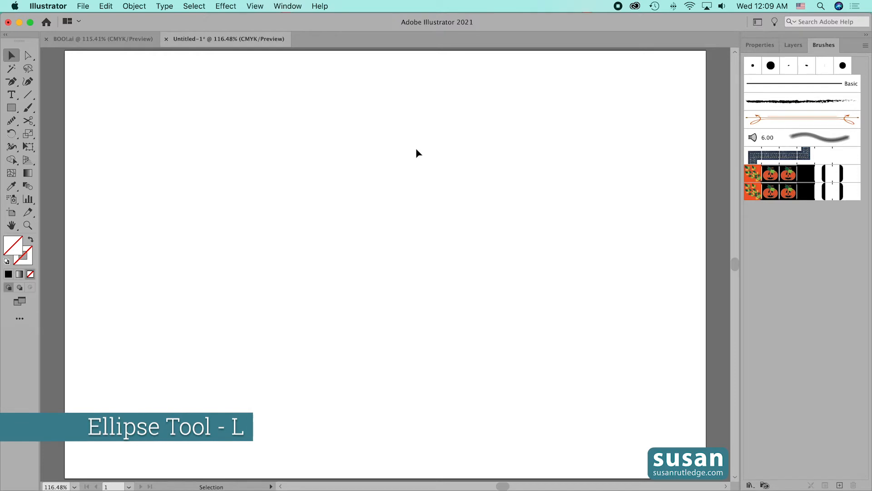
Create a circle 3 in wide and 3 in high with the Ellipse tool and give it a 1 pt stroke.
{"action": "key", "text": "l"}
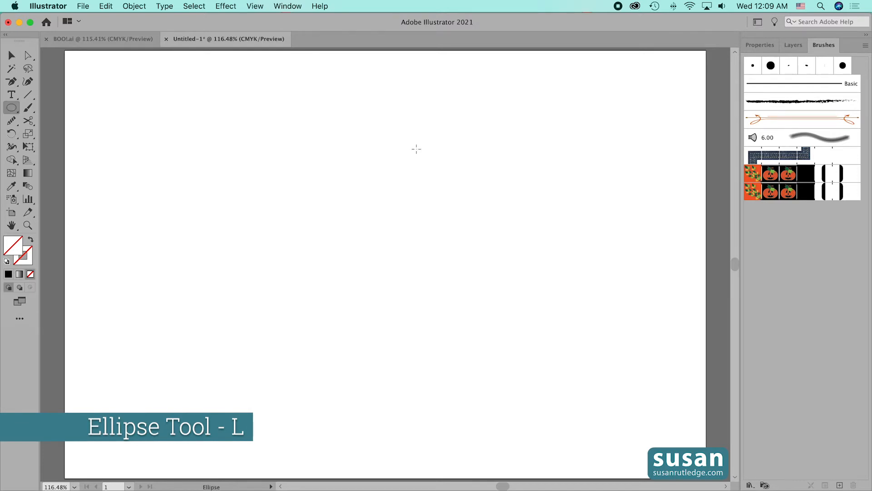
{"action": "left_click", "coordinate": [178, 166]}
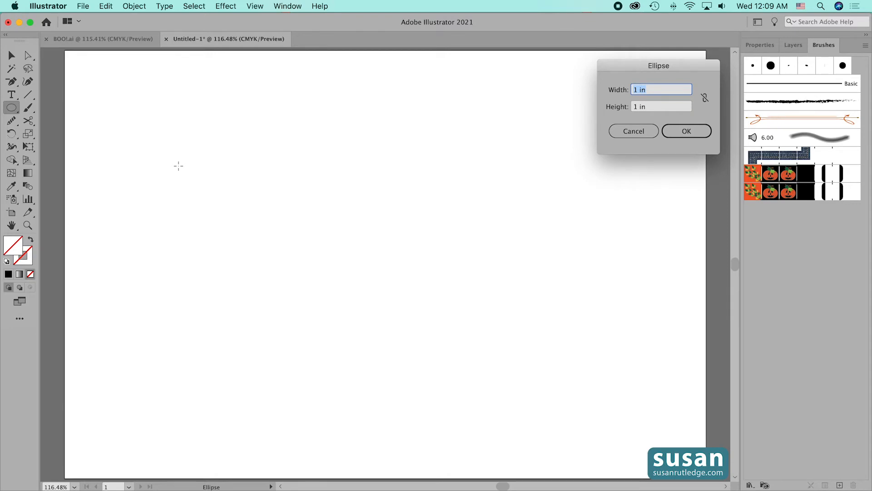
{"action": "type", "text": "3"}
{"action": "key", "text": "Tab"}
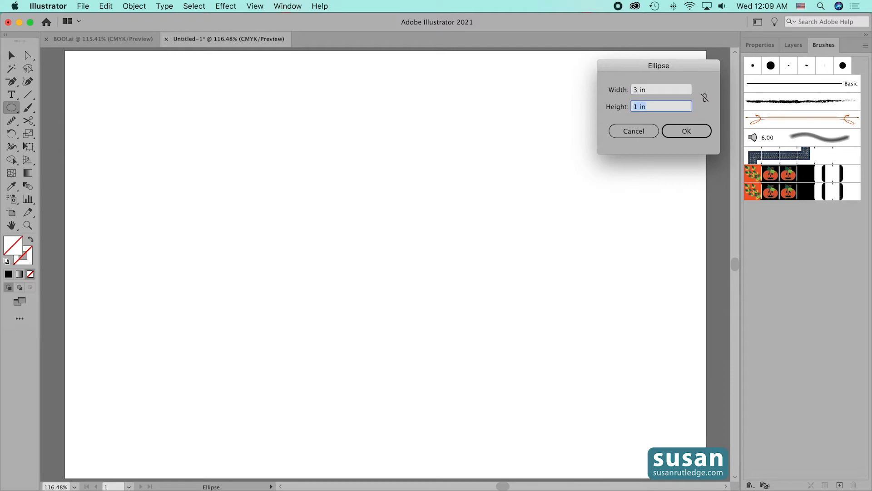
{"action": "type", "text": "3"}
{"action": "key", "text": "Return"}
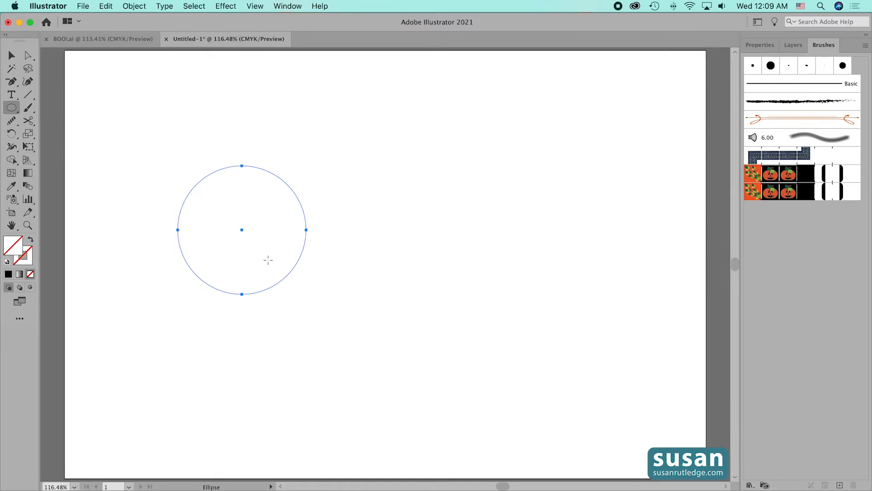
{"action": "left_click", "coordinate": [774, 44]}
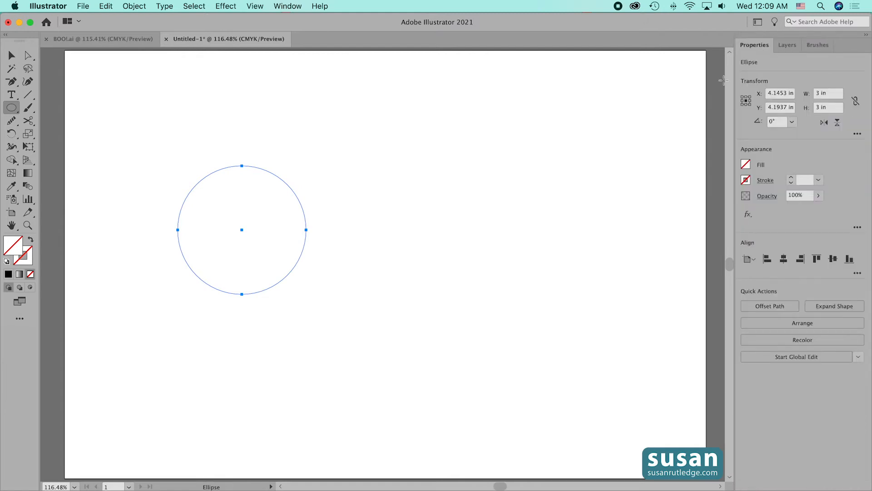
{"action": "left_click", "coordinate": [791, 178]}
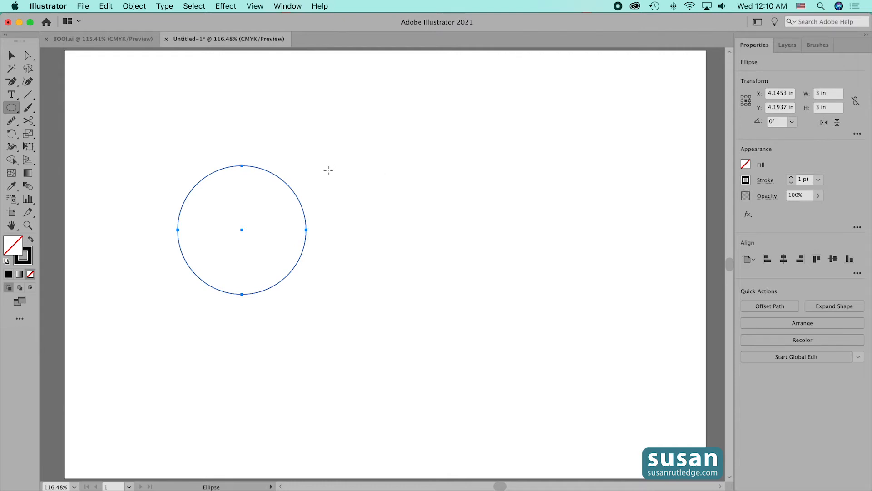
Move the circle toward the artboard's upper left and copy it 3 in straight down so the circles touch.
{"action": "key", "text": "v"}
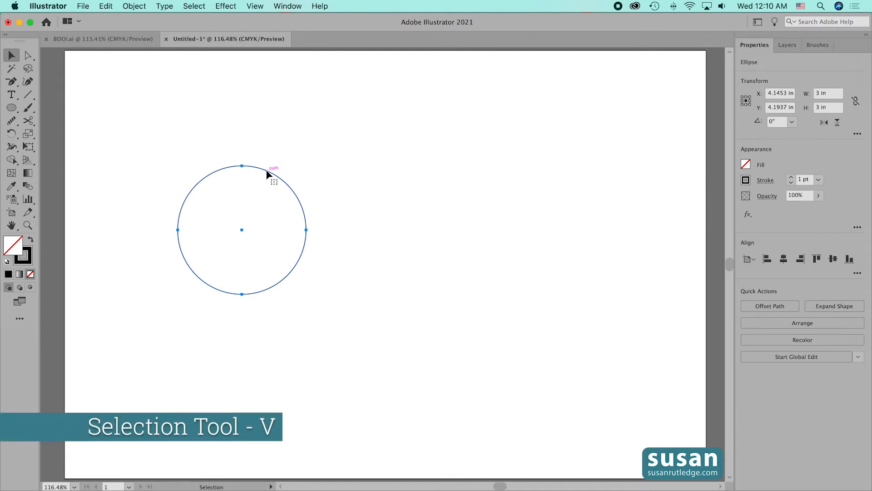
{"action": "left_click_drag", "start_coordinate": [267, 171], "coordinate": [226, 104]}
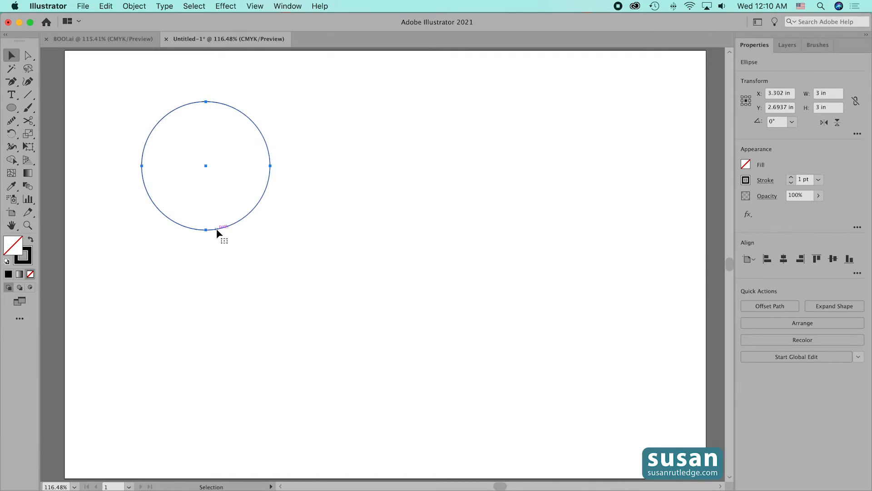
{"action": "left_click_drag", "start_coordinate": [218, 229], "coordinate": [225, 359]}
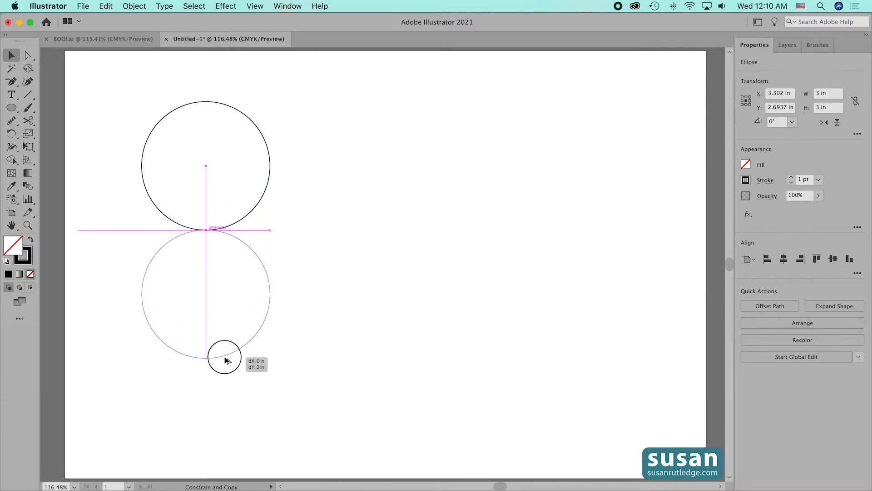
Create a rectangle 3 in wide and 6 in high and align it exactly around the two stacked circles.
{"action": "left_click_drag", "start_coordinate": [225, 360], "coordinate": [226, 362]}
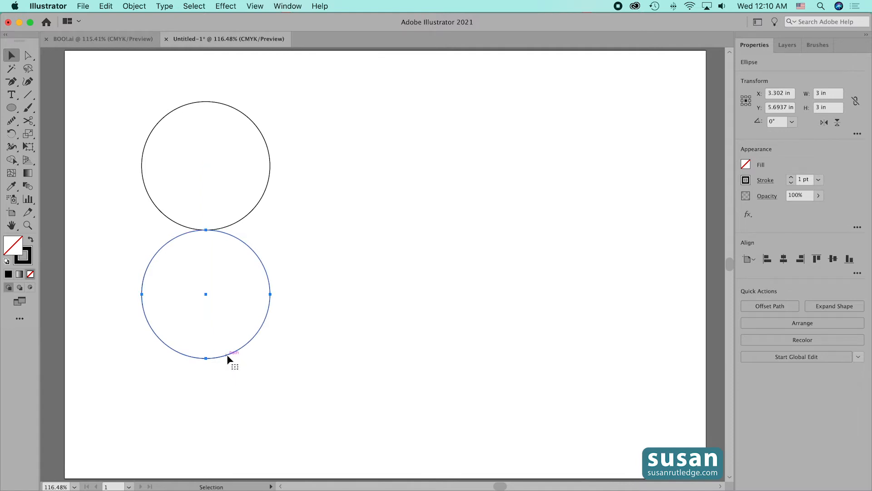
{"action": "key", "text": "m"}
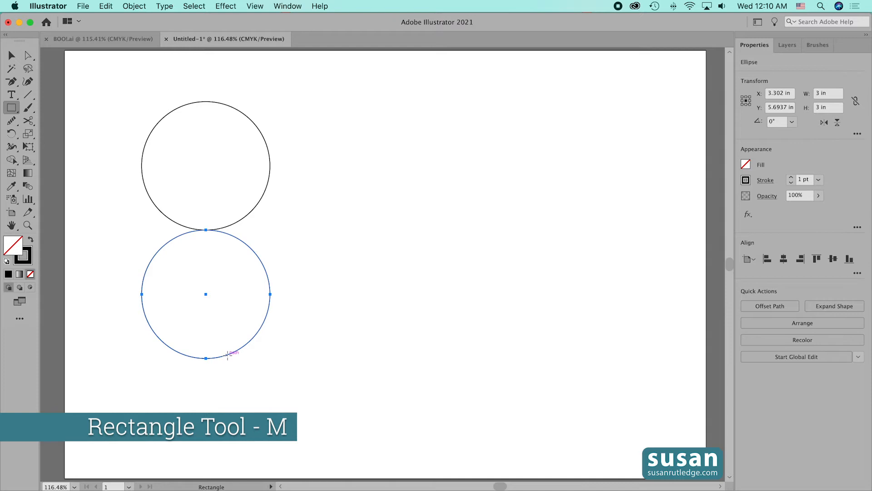
{"action": "left_click", "coordinate": [381, 198]}
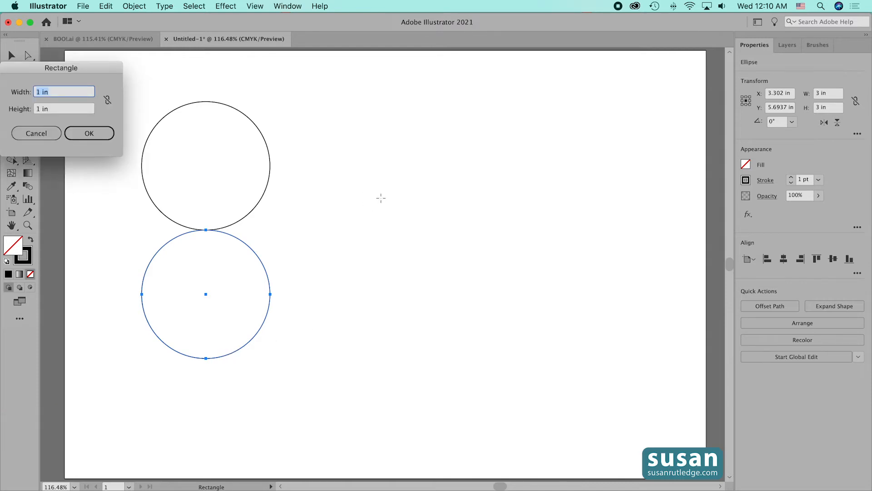
{"action": "type", "text": "3"}
{"action": "key", "text": "Tab"}
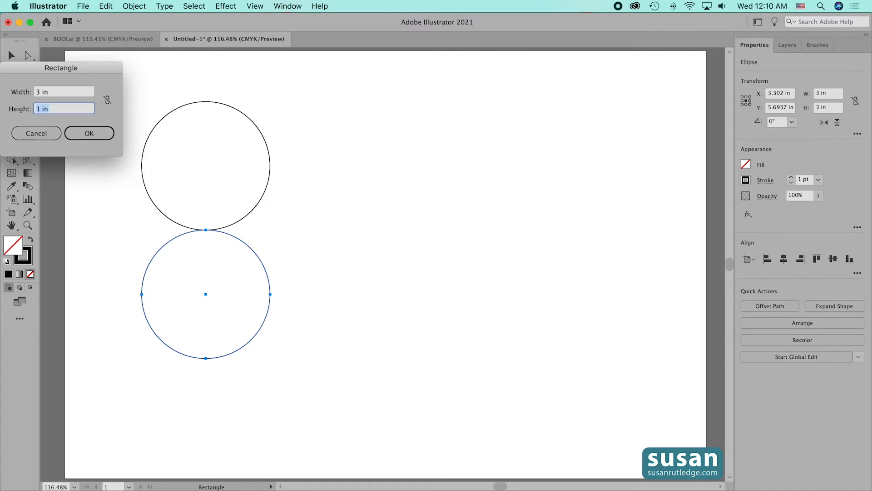
{"action": "type", "text": "6"}
{"action": "key", "text": "Return"}
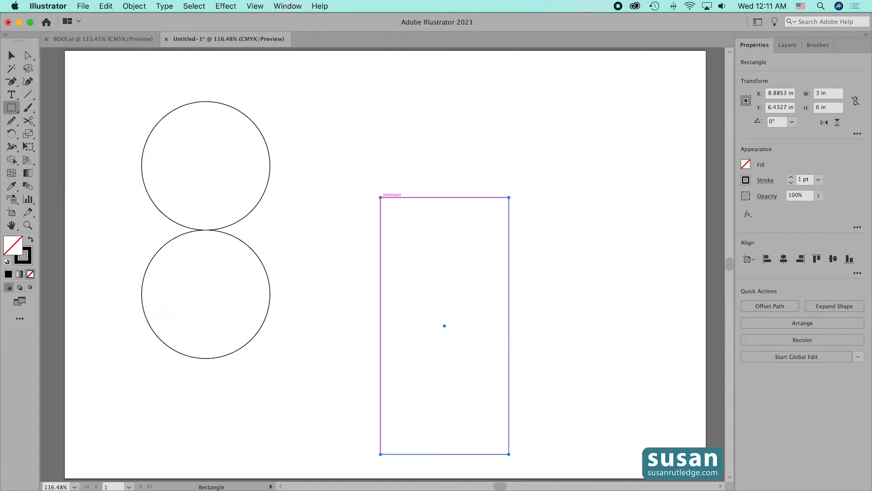
{"action": "key", "text": "v"}
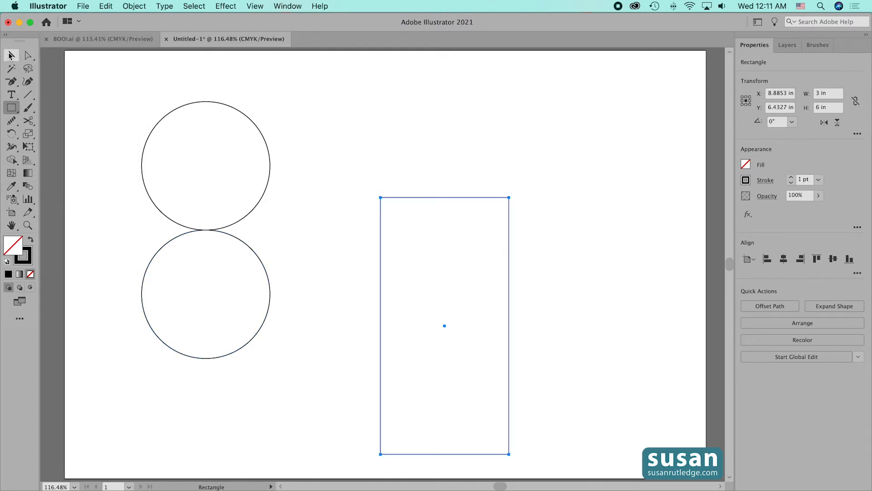
{"action": "left_click_drag", "start_coordinate": [451, 198], "coordinate": [209, 104]}
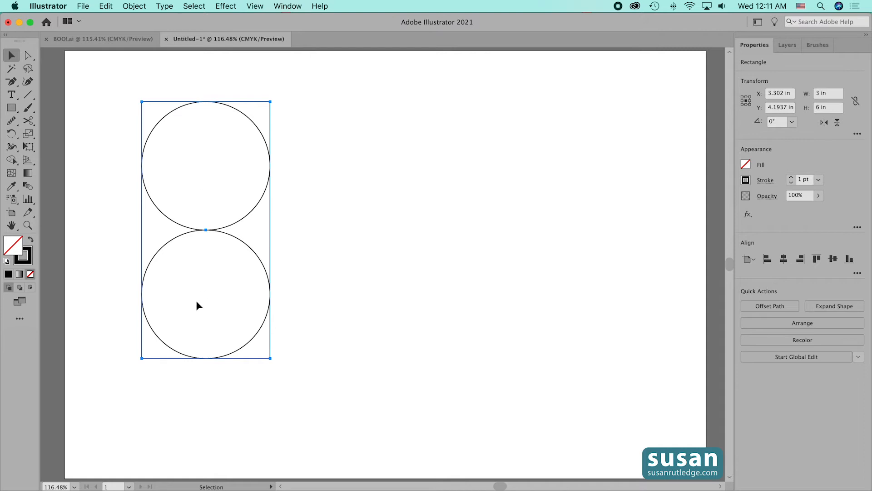
Select the circles and rectangle and merge both circles with the left-side regions into a B shape using Shape Builder.
{"action": "left_click_drag", "start_coordinate": [108, 76], "coordinate": [334, 403]}
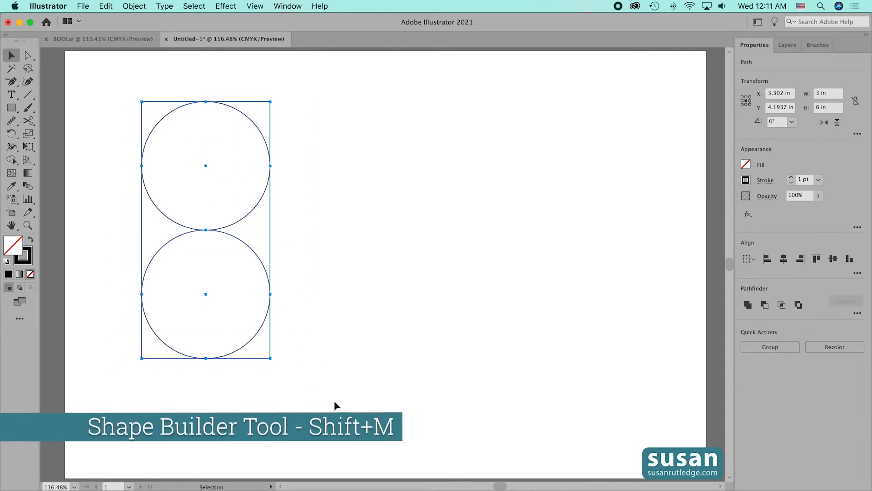
{"action": "key", "text": "shift+m"}
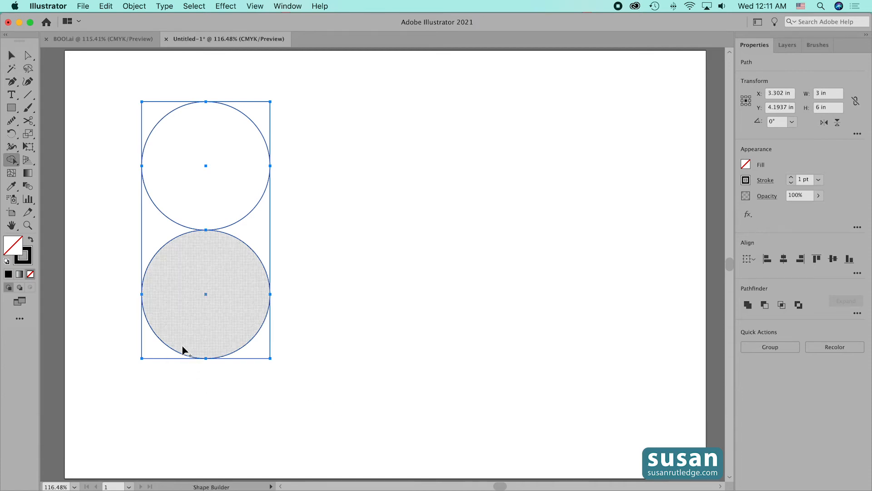
{"action": "left_click_drag", "start_coordinate": [181, 326], "coordinate": [158, 346]}
{"action": "mouse_move", "coordinate": [165, 274]}
{"action": "left_mouse_down"}
{"action": "mouse_move", "coordinate": [168, 255]}
{"action": "mouse_move", "coordinate": [151, 236]}
{"action": "mouse_move", "coordinate": [156, 244]}
{"action": "mouse_move", "coordinate": [171, 205]}
{"action": "left_mouse_up"}
{"action": "left_click_drag", "start_coordinate": [161, 130], "coordinate": [154, 117]}
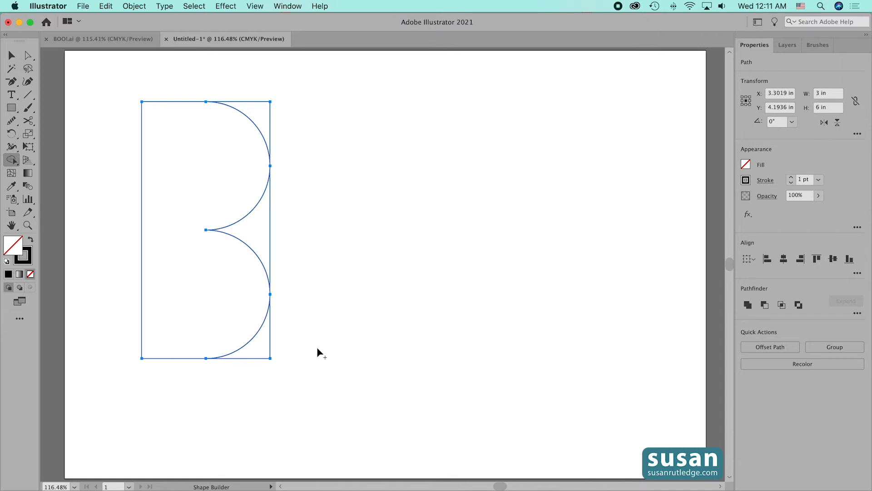
Remove the leftover corner and notch regions along the right side of the B with Shape Builder.
{"action": "left_click_drag", "start_coordinate": [268, 395], "coordinate": [263, 357]}
{"action": "left_click_drag", "start_coordinate": [282, 241], "coordinate": [260, 233]}
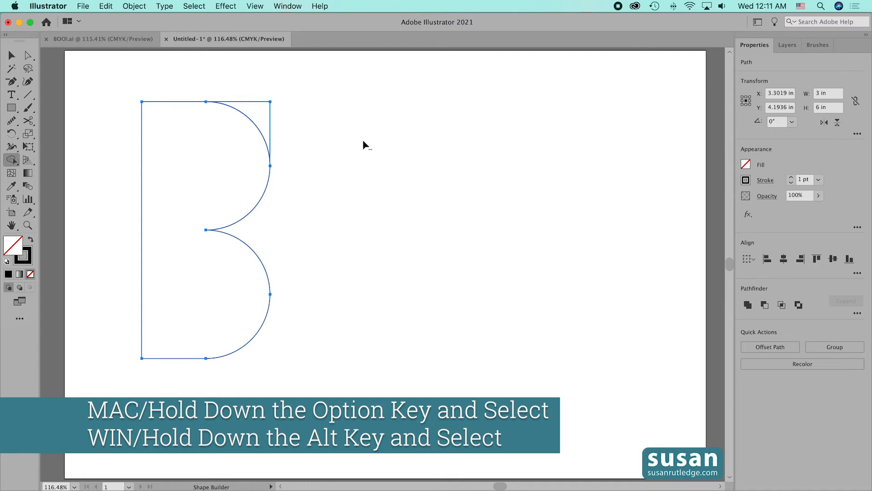
{"action": "left_click_drag", "start_coordinate": [300, 129], "coordinate": [261, 114]}
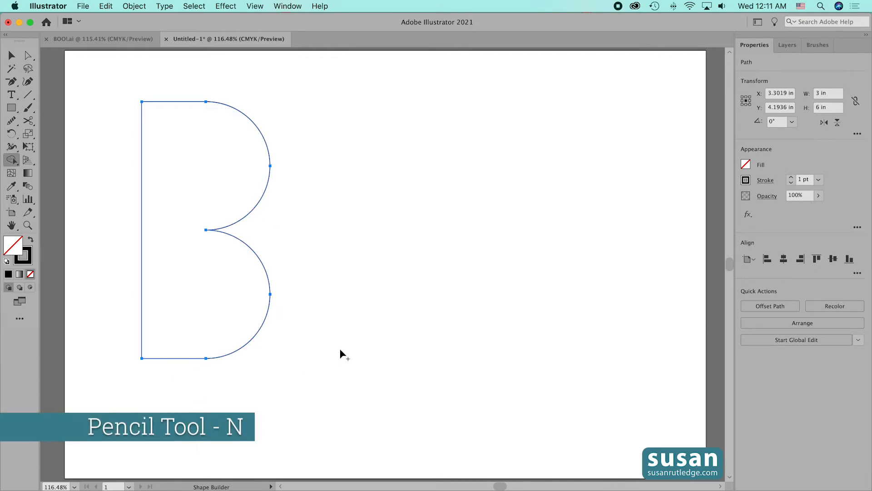
Redraw the B's sharp inner notch as a rounded curve with the Pencil tool and refine it with the Smooth tool.
{"action": "key", "text": "n"}
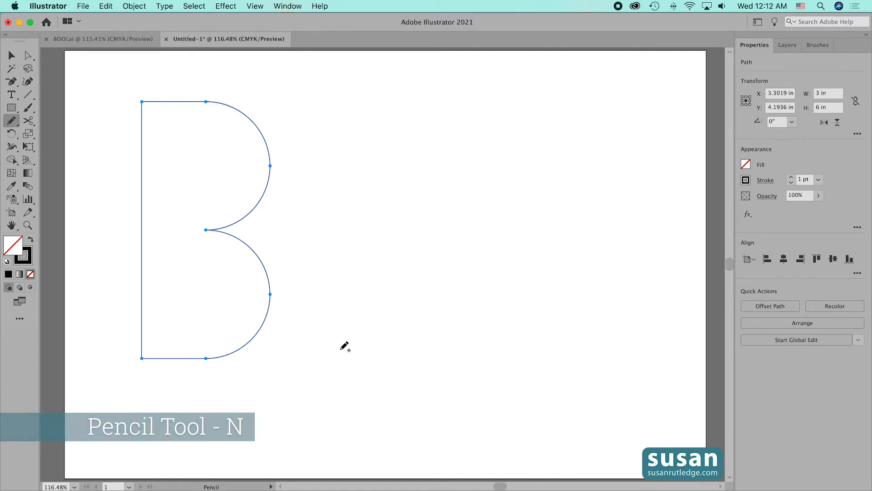
{"action": "left_click", "coordinate": [236, 222]}
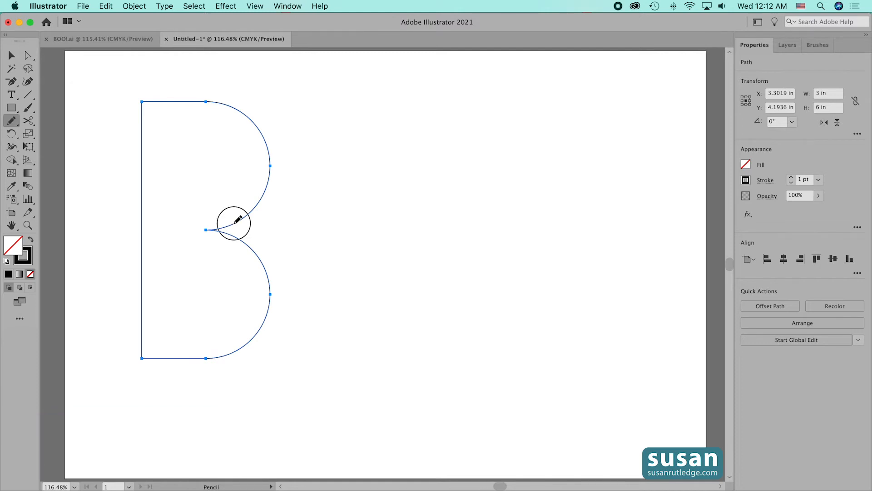
{"action": "mouse_move", "coordinate": [235, 222]}
{"action": "left_mouse_down"}
{"action": "mouse_move", "coordinate": [226, 228]}
{"action": "mouse_move", "coordinate": [237, 237]}
{"action": "left_mouse_up"}
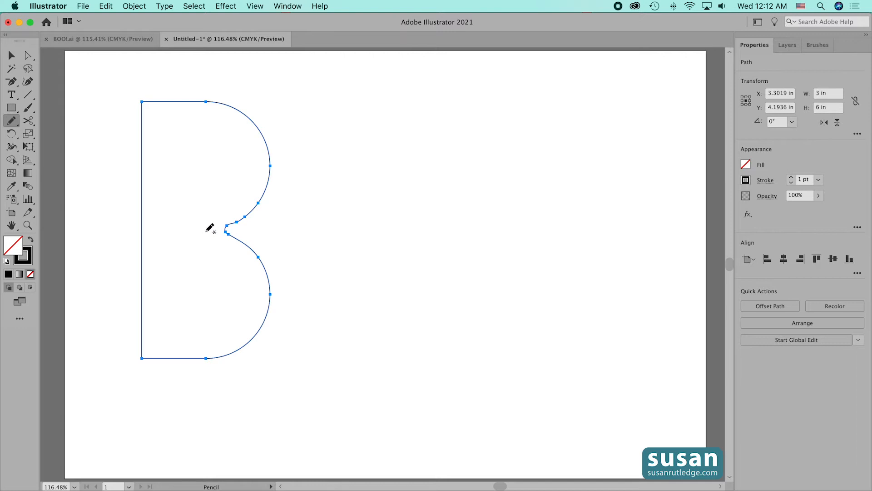
{"action": "left_click", "coordinate": [12, 123]}
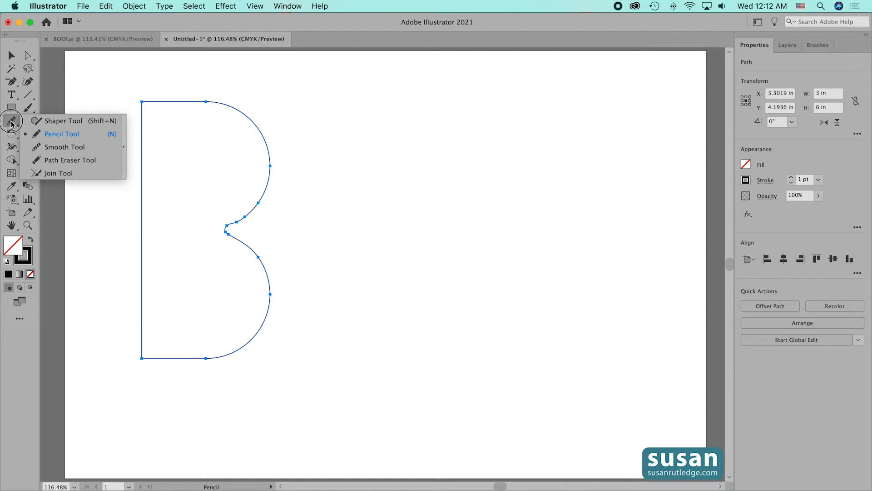
{"action": "left_click", "coordinate": [64, 147]}
{"action": "mouse_move", "coordinate": [227, 229]}
{"action": "left_mouse_down"}
{"action": "mouse_move", "coordinate": [244, 214]}
{"action": "mouse_move", "coordinate": [254, 221]}
{"action": "mouse_move", "coordinate": [230, 232]}
{"action": "mouse_move", "coordinate": [242, 246]}
{"action": "mouse_move", "coordinate": [225, 232]}
{"action": "mouse_move", "coordinate": [254, 249]}
{"action": "mouse_move", "coordinate": [225, 229]}
{"action": "mouse_move", "coordinate": [243, 210]}
{"action": "left_mouse_up"}
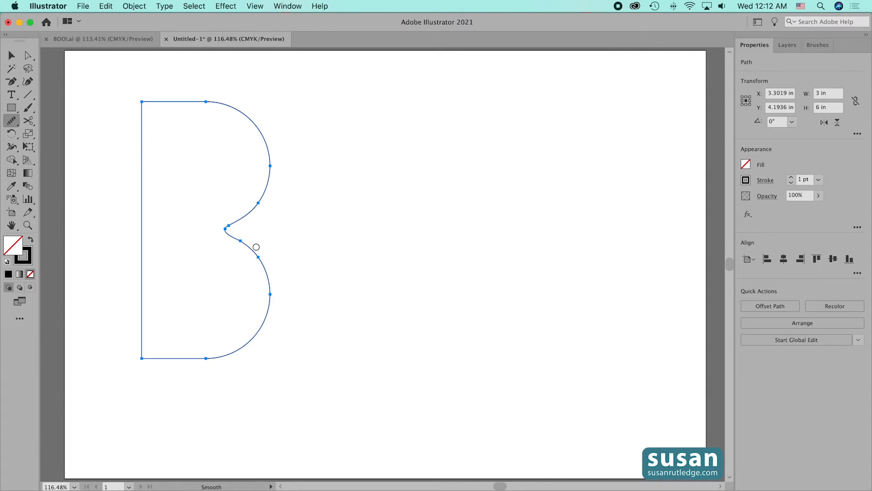
Apply the Small Jackolantern PB pattern brush to the B outline and deselect it.
{"action": "left_click", "coordinate": [817, 46]}
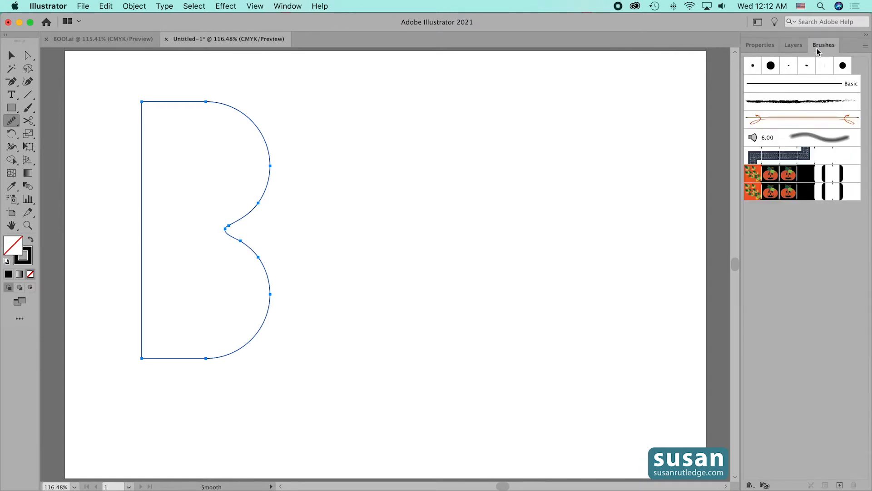
{"action": "left_click", "coordinate": [775, 195]}
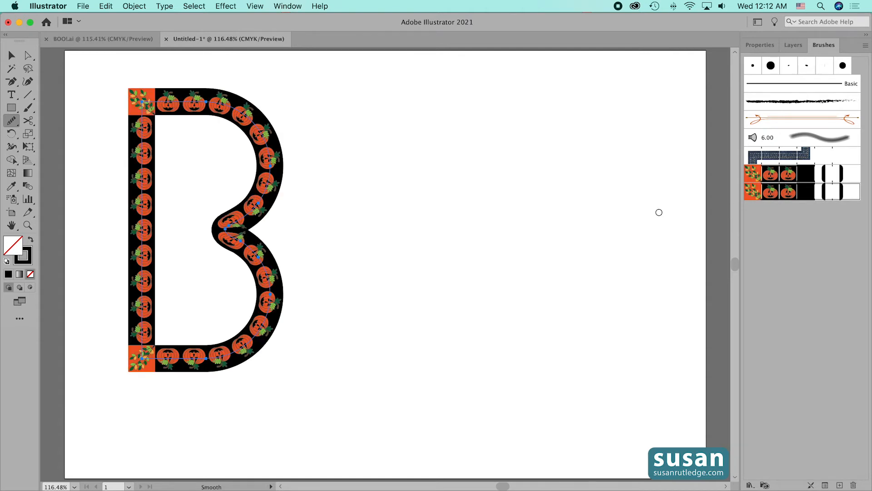
{"action": "key", "text": "v"}
{"action": "left_click", "coordinate": [409, 257]}
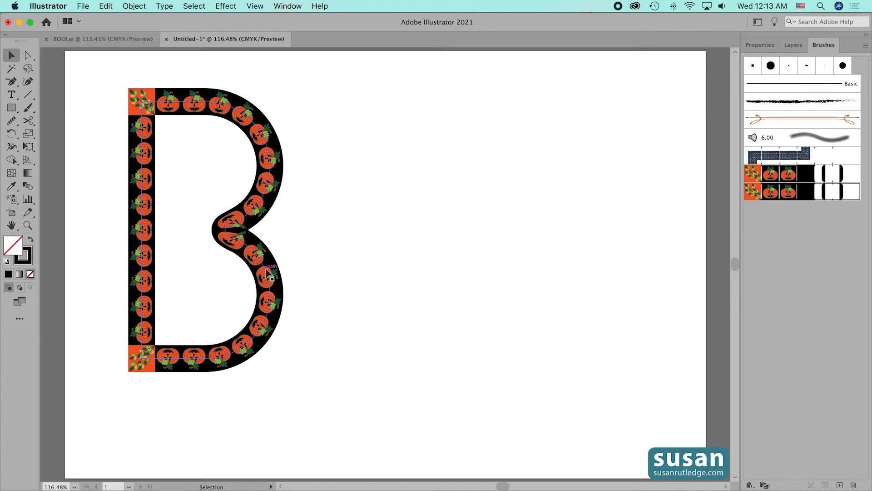
Create an ellipse 4 in wide and 5 in high and move it up beside the B.
{"action": "key", "text": "l"}
{"action": "left_click", "coordinate": [320, 269]}
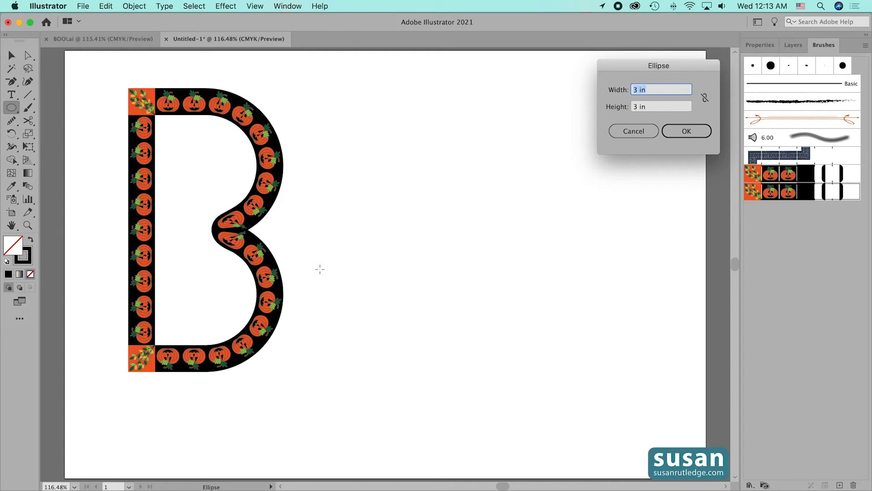
{"action": "key", "text": "BackSpace"}
{"action": "key", "text": "Tab"}
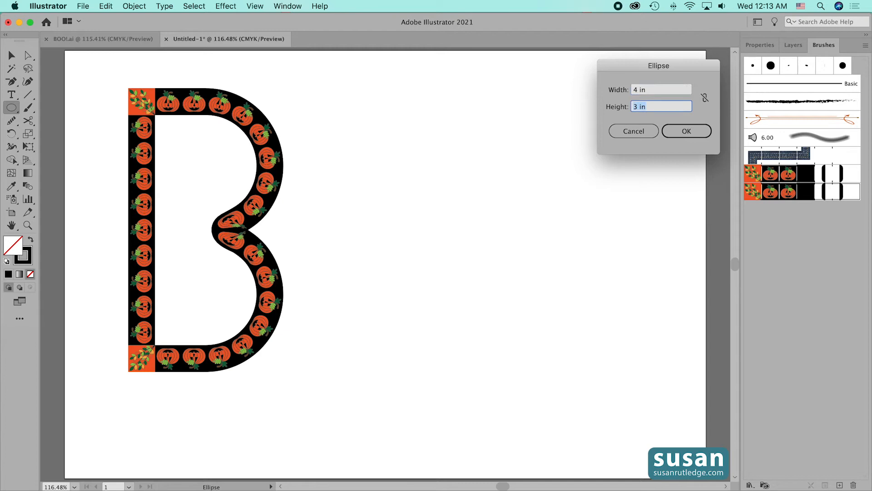
{"action": "type", "text": "5"}
{"action": "key", "text": "Return"}
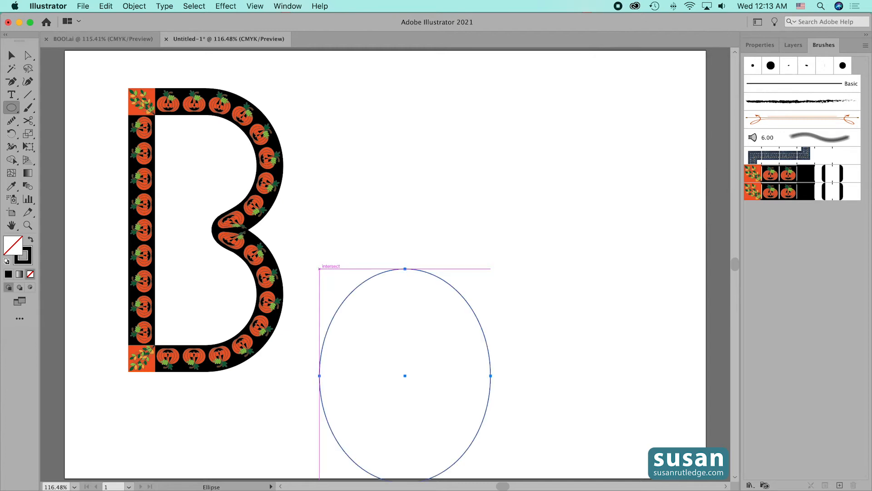
{"action": "key", "text": "v"}
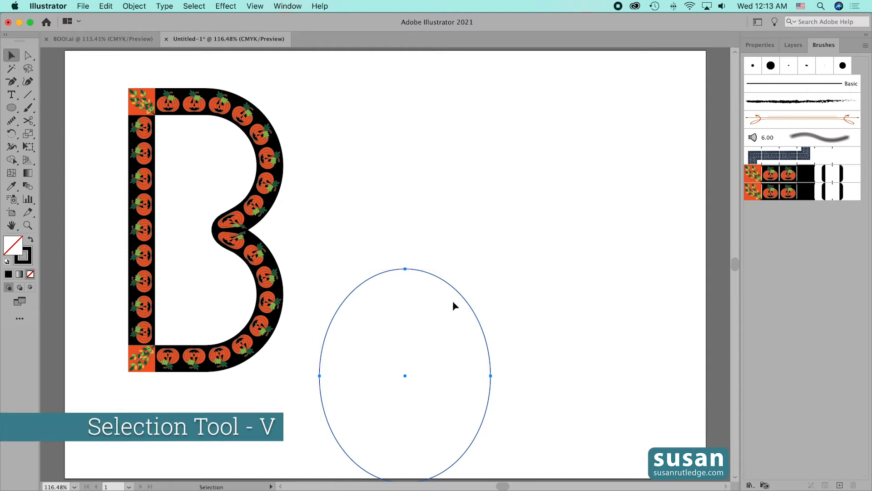
{"action": "mouse_move", "coordinate": [462, 296]}
{"action": "left_mouse_down"}
{"action": "mouse_move", "coordinate": [438, 247]}
{"action": "mouse_move", "coordinate": [444, 129]}
{"action": "left_mouse_up"}
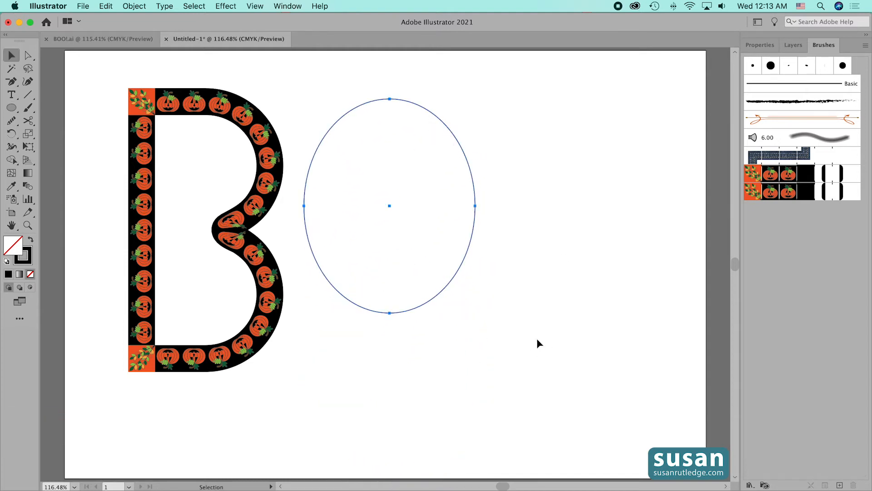
Apply the Small Jackolantern PB brush to the ellipse and place a copy overlapping it, down and to the right.
{"action": "left_click", "coordinate": [796, 195]}
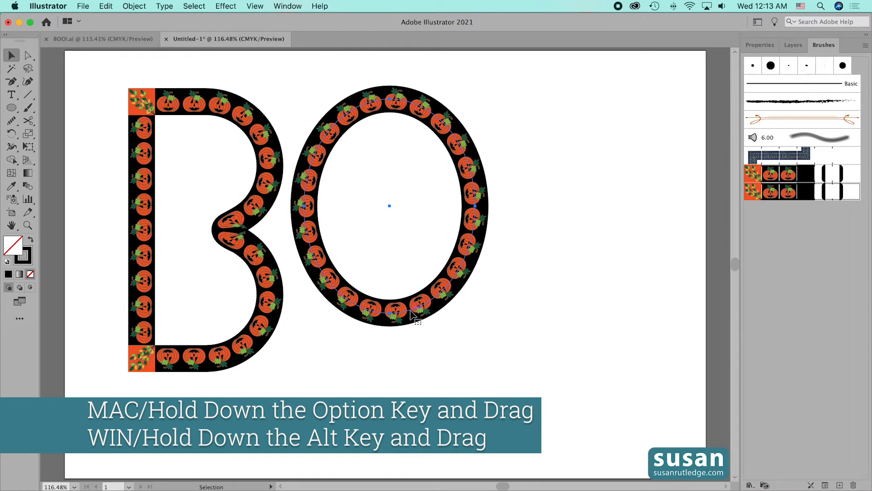
{"action": "left_click_drag", "start_coordinate": [411, 314], "coordinate": [495, 376]}
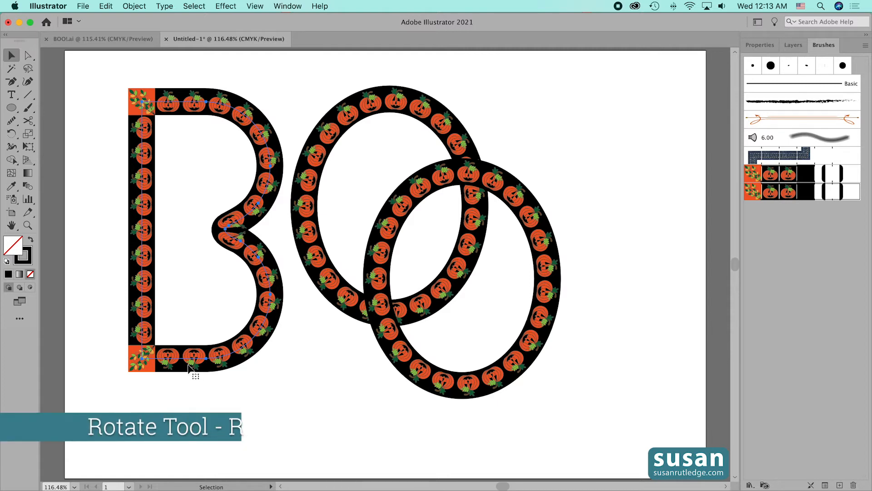
Rotate the B slightly counterclockwise and the front O slightly clockwise with the Rotate tool.
{"action": "key", "text": "r"}
{"action": "left_click_drag", "start_coordinate": [204, 364], "coordinate": [233, 363]}
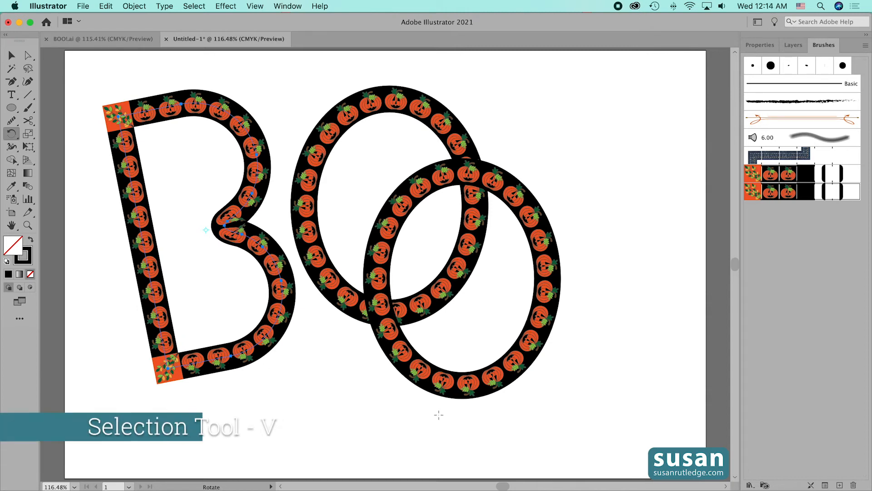
{"action": "key", "text": "v"}
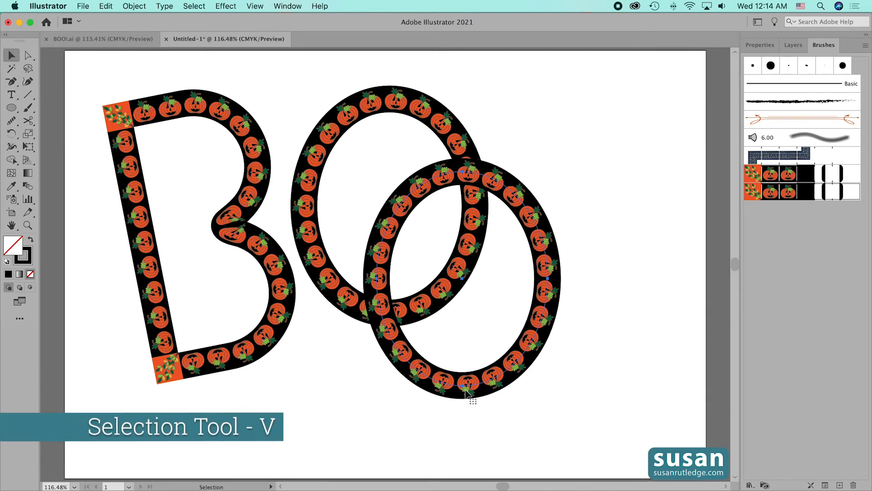
{"action": "left_click", "coordinate": [400, 402]}
{"action": "left_click", "coordinate": [476, 387]}
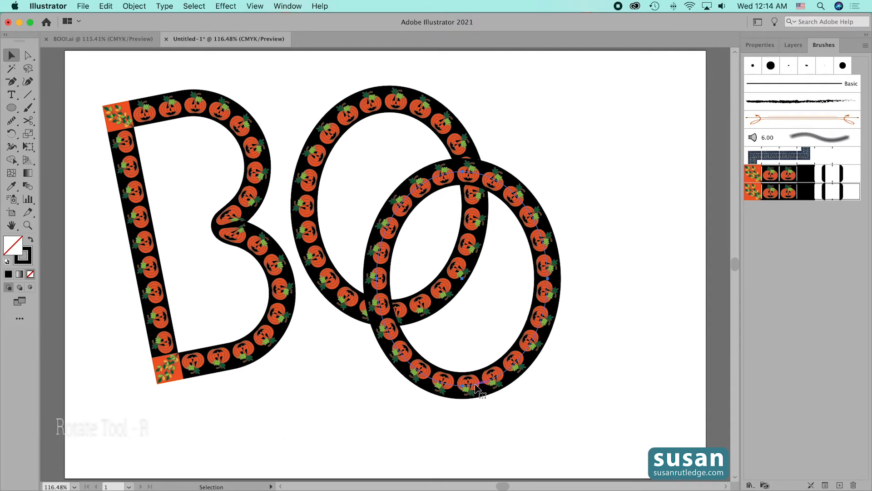
{"action": "key", "text": "r"}
{"action": "mouse_move", "coordinate": [482, 388]}
{"action": "left_mouse_down"}
{"action": "mouse_move", "coordinate": [463, 391]}
{"action": "mouse_move", "coordinate": [481, 389]}
{"action": "left_mouse_up"}
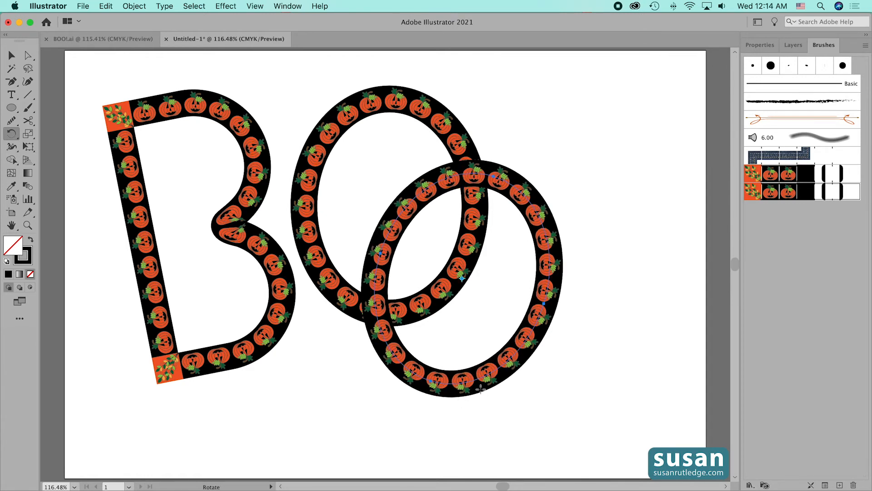
Shift both O's slightly up and left, tucking the rear one close to the B and keeping them overlapping.
{"action": "key", "text": "v"}
{"action": "left_click_drag", "start_coordinate": [461, 388], "coordinate": [452, 373]}
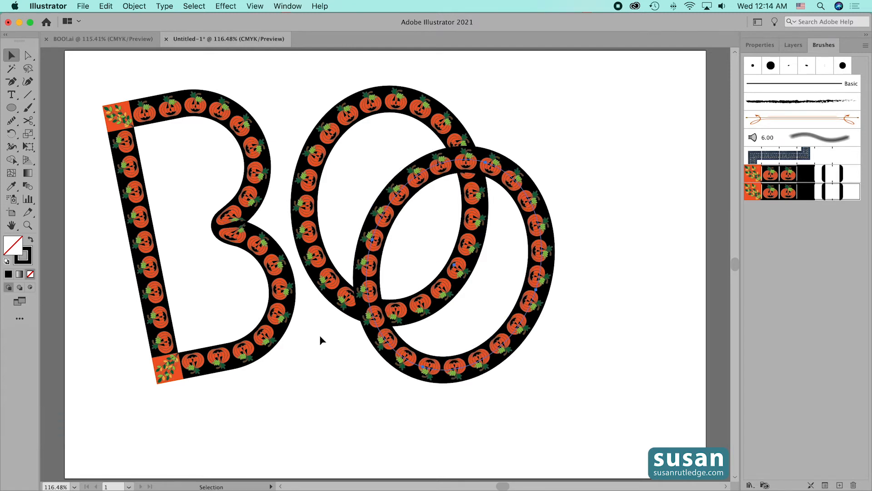
{"action": "left_click_drag", "start_coordinate": [302, 210], "coordinate": [287, 193]}
{"action": "left_click", "coordinate": [458, 371]}
{"action": "left_click_drag", "start_coordinate": [458, 372], "coordinate": [460, 376]}
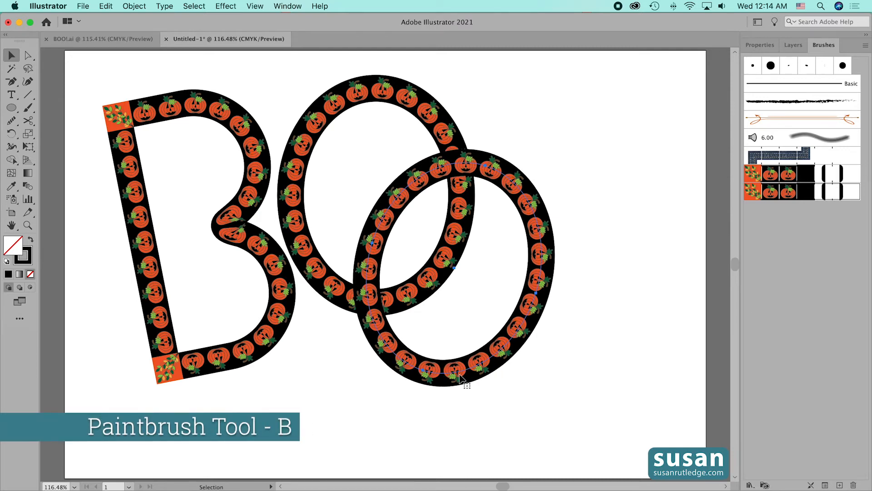
Paint the slanted stem of an exclamation mark to the right of the O's with the Paintbrush tool and the pumpkin brush.
{"action": "key", "text": "b"}
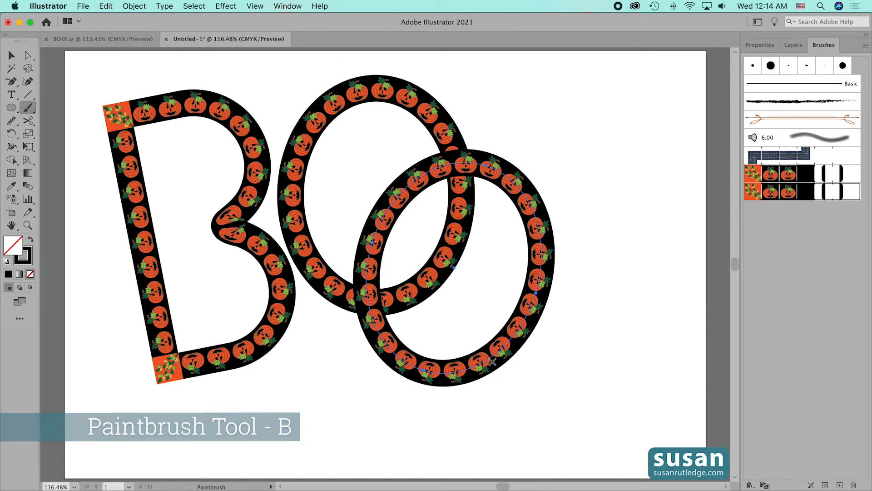
{"action": "left_click_drag", "start_coordinate": [626, 91], "coordinate": [600, 321]}
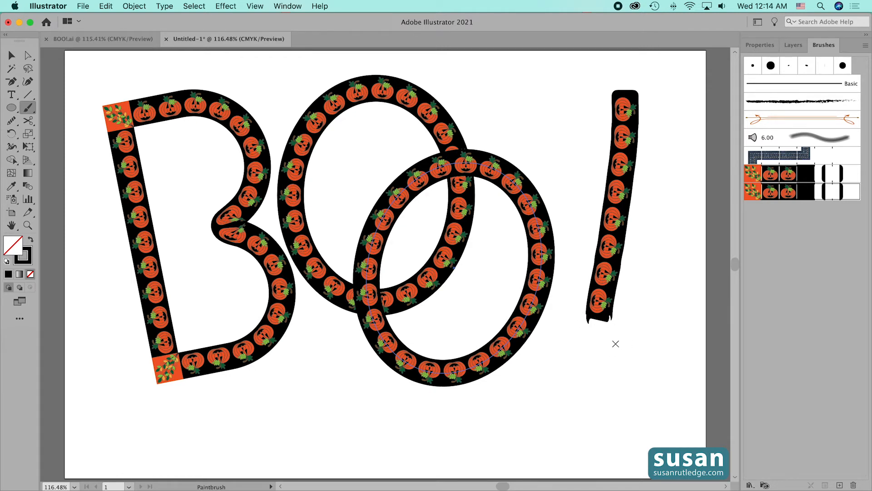
Undo the painted exclamation mark stem and repaint it as a longer slanted stroke with the pumpkin brush.
{"action": "key", "text": "super+z"}
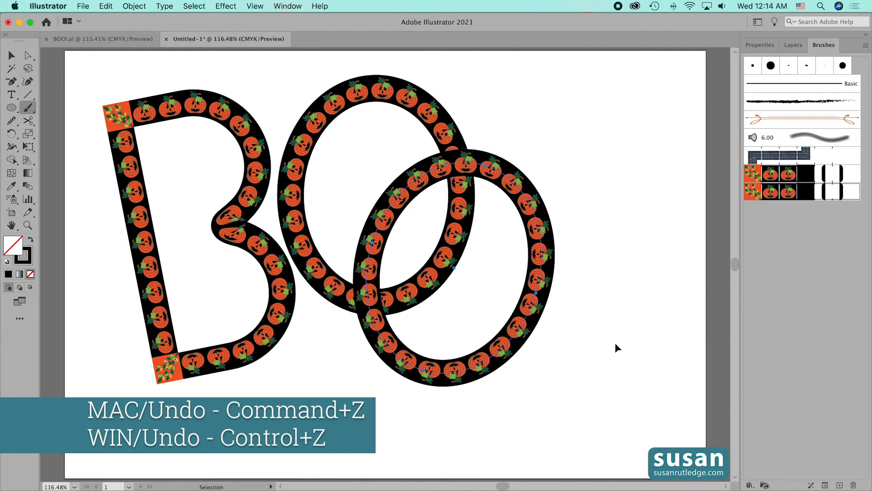
{"action": "mouse_move", "coordinate": [621, 93]}
{"action": "left_mouse_down"}
{"action": "mouse_move", "coordinate": [618, 199]}
{"action": "mouse_move", "coordinate": [591, 346]}
{"action": "left_mouse_up"}
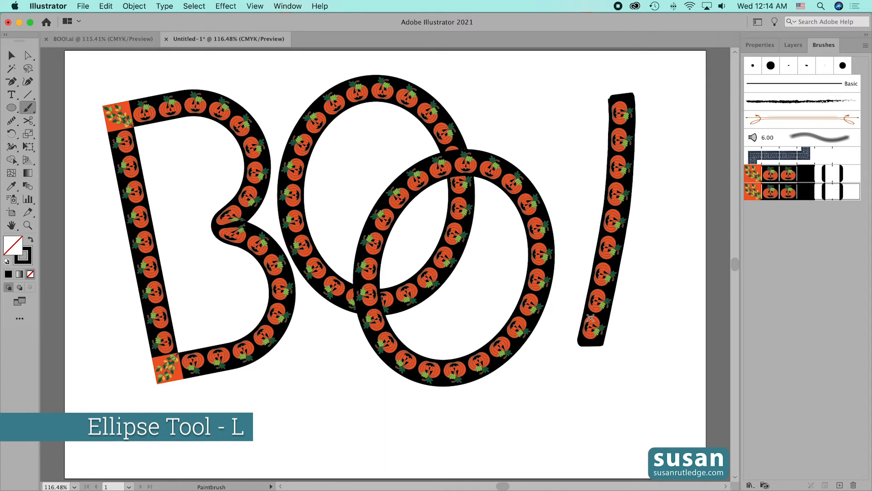
Create a 1 in by 1 in circle to the right of the stem and apply the small jack-o'-lantern brush to it.
{"action": "key", "text": "l"}
{"action": "left_click", "coordinate": [663, 289]}
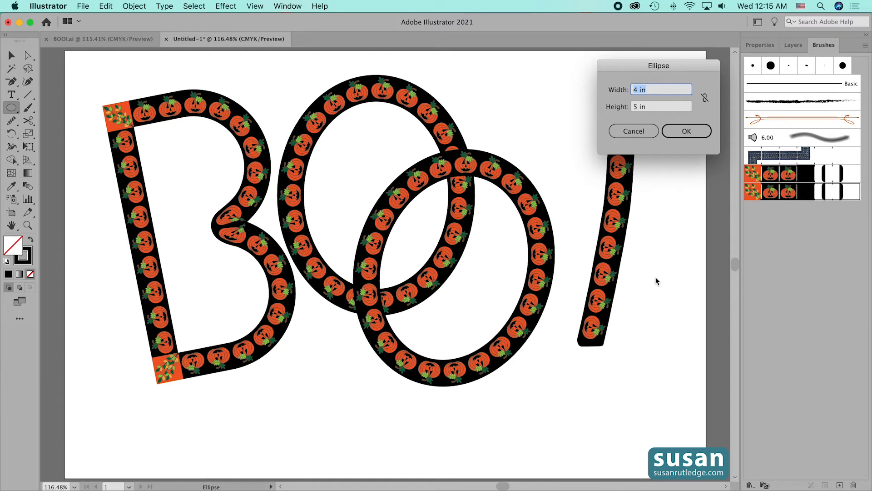
{"action": "type", "text": "1"}
{"action": "key", "text": "Tab"}
{"action": "type", "text": "1"}
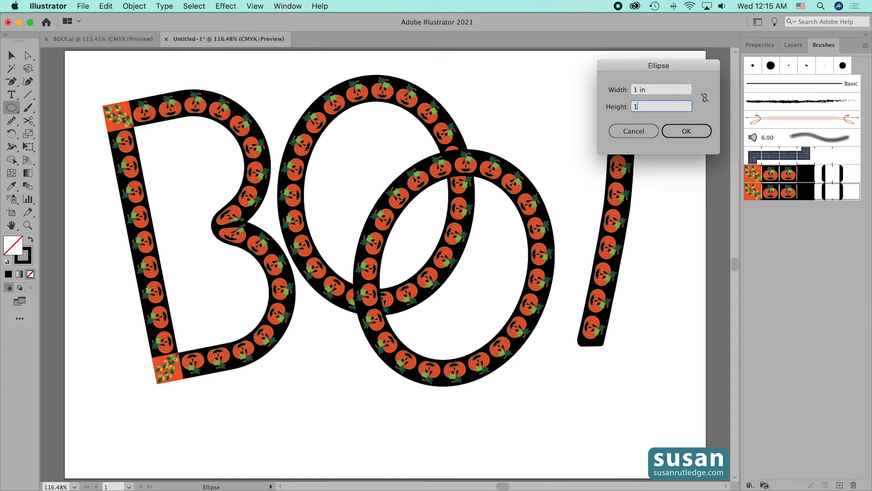
{"action": "key", "text": "Return"}
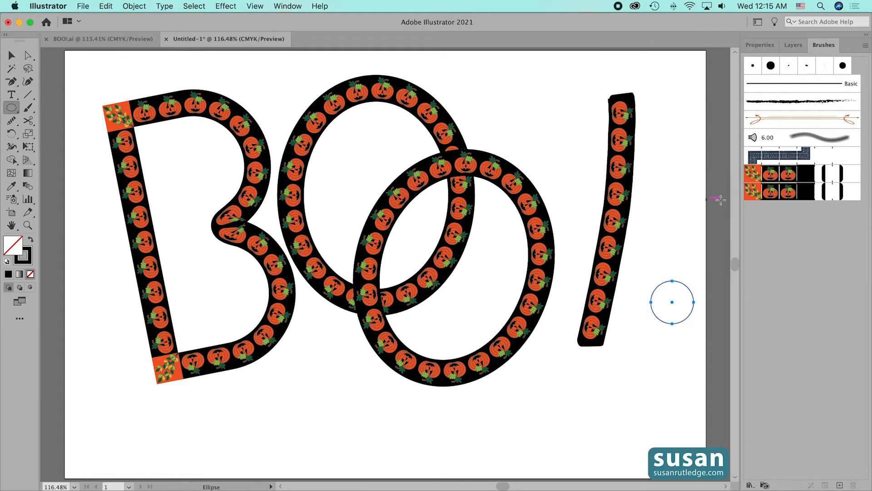
{"action": "left_click", "coordinate": [784, 191]}
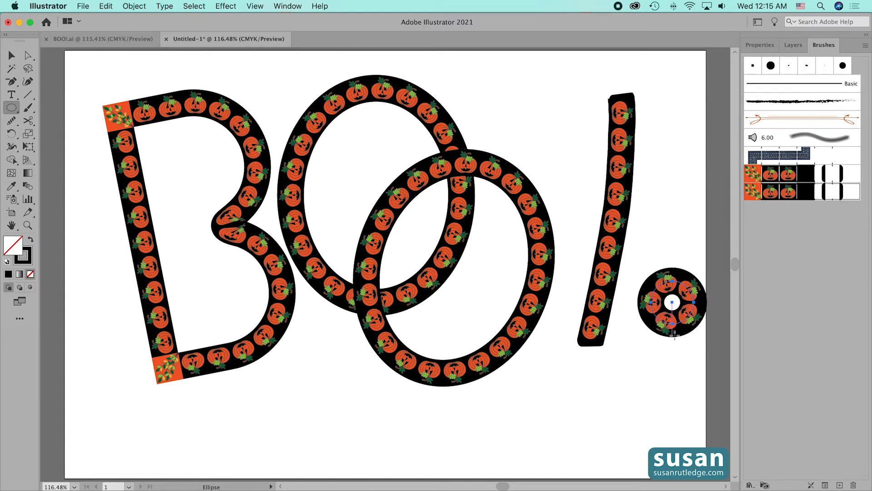
Place the pumpkin circle below the stem as the exclamation mark's dot and shift the stem slightly up.
{"action": "key", "text": "v"}
{"action": "mouse_move", "coordinate": [674, 324]}
{"action": "left_mouse_down"}
{"action": "mouse_move", "coordinate": [626, 389]}
{"action": "mouse_move", "coordinate": [562, 402]}
{"action": "mouse_move", "coordinate": [581, 395]}
{"action": "left_mouse_up"}
{"action": "left_click_drag", "start_coordinate": [598, 268], "coordinate": [595, 254]}
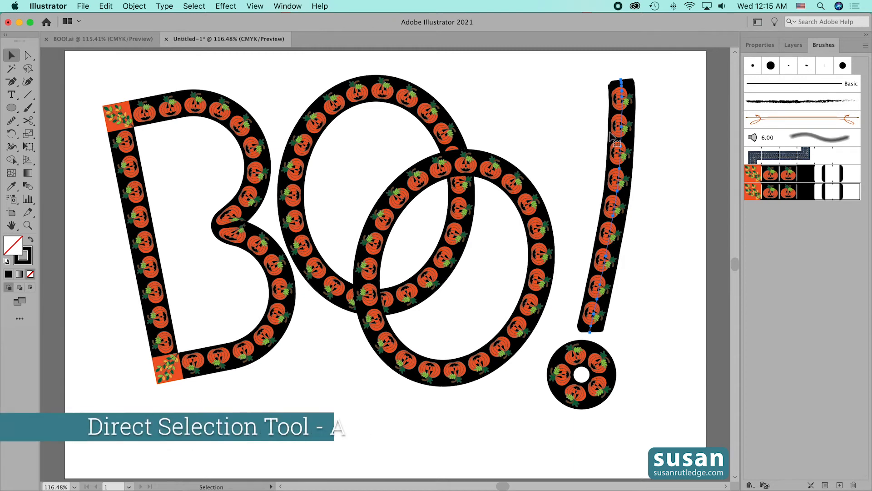
Try to reshape the top end of the painted stem by adjusting its anchor points with the Direct Selection tool.
{"action": "key", "text": "a"}
{"action": "left_click", "coordinate": [625, 81]}
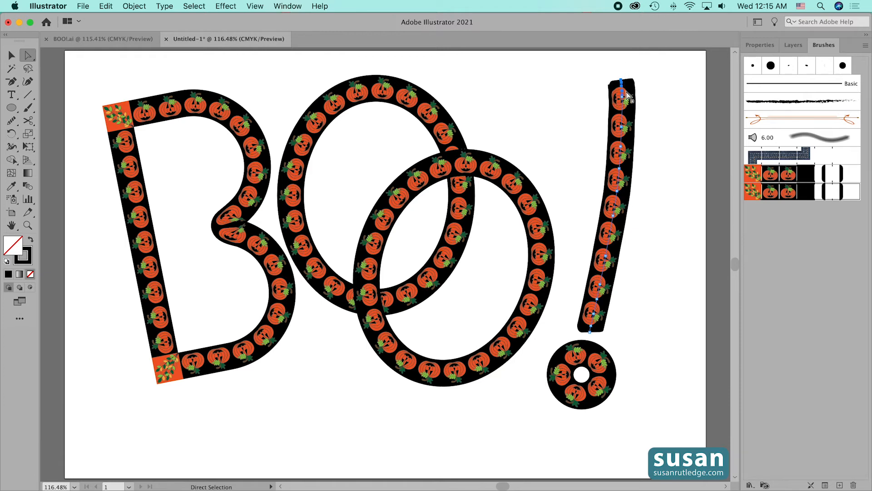
{"action": "left_click_drag", "start_coordinate": [624, 94], "coordinate": [623, 100]}
{"action": "left_click", "coordinate": [664, 100]}
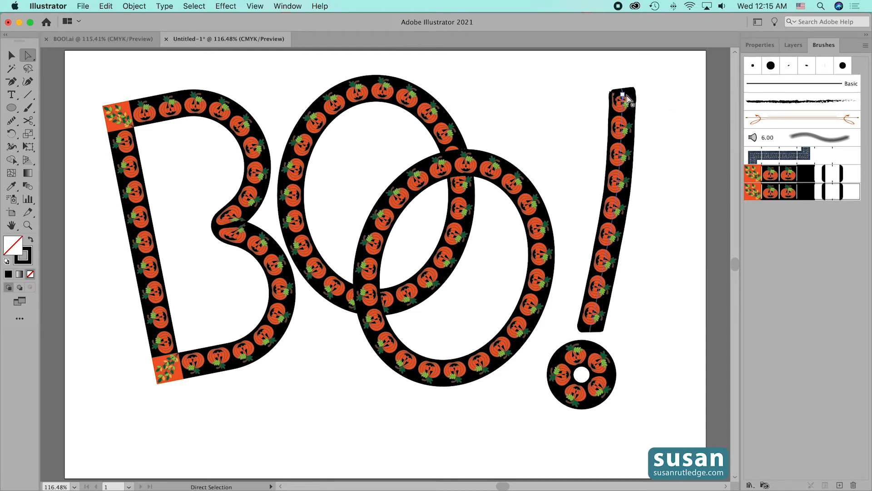
{"action": "left_click", "coordinate": [624, 96]}
{"action": "left_click", "coordinate": [630, 101]}
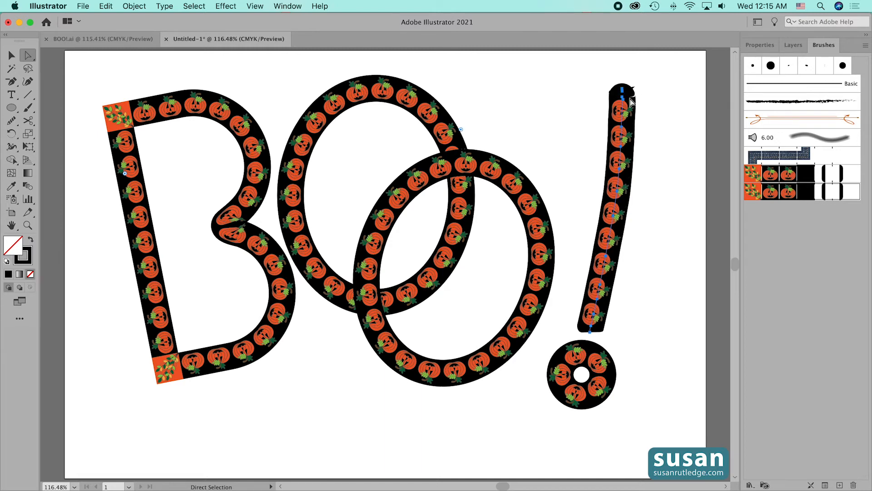
Delete the painted stem, draw a straight slanted line in its place and apply the small jack-o'-lantern brush.
{"action": "key", "text": "Delete"}
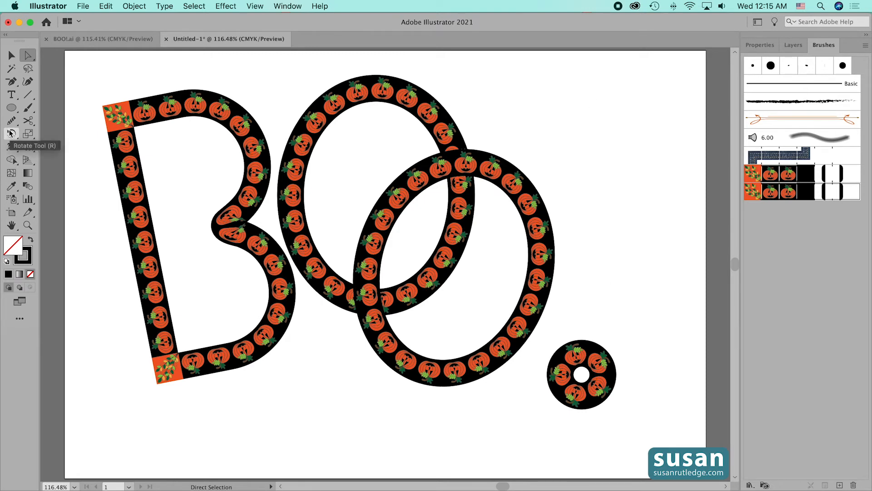
{"action": "left_click_drag", "start_coordinate": [29, 96], "coordinate": [46, 92]}
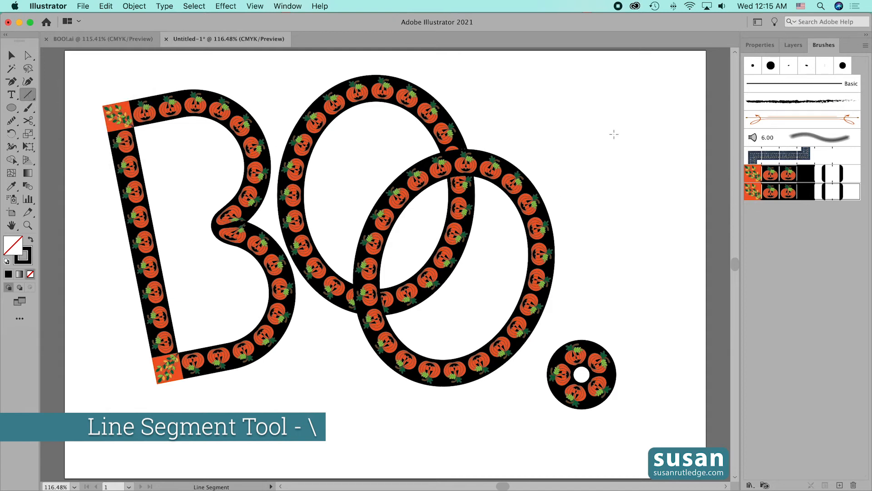
{"action": "left_click_drag", "start_coordinate": [632, 85], "coordinate": [592, 318]}
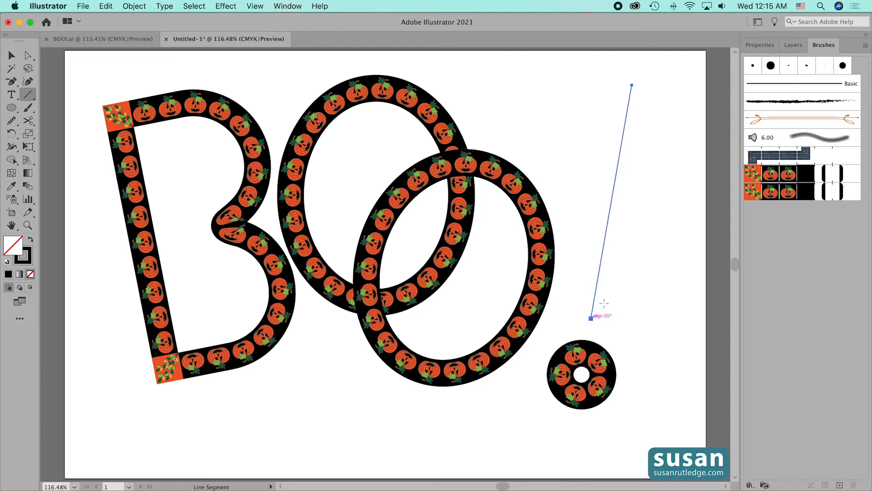
{"action": "left_click", "coordinate": [763, 195]}
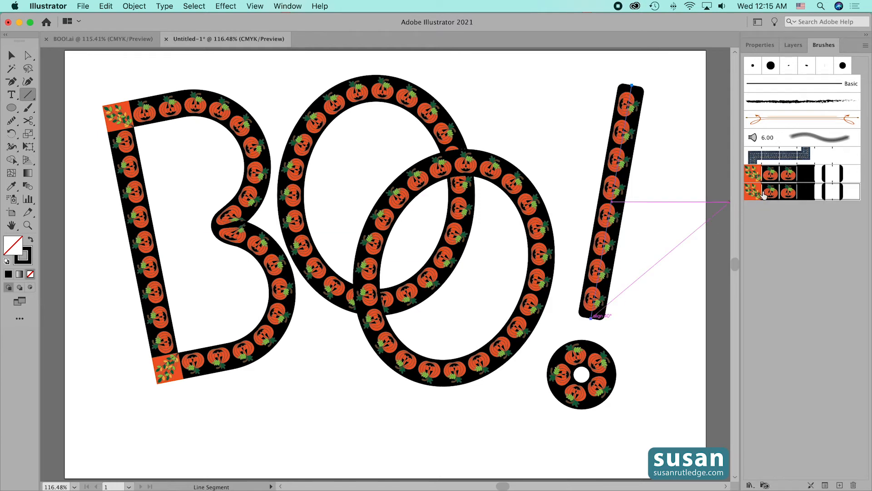
Tighten the gap between the exclamation mark's stem and dot, and shift the B slightly down.
{"action": "key", "text": "v"}
{"action": "left_click_drag", "start_coordinate": [600, 309], "coordinate": [600, 313]}
{"action": "left_click_drag", "start_coordinate": [585, 401], "coordinate": [584, 389]}
{"action": "left_click", "coordinate": [656, 378]}
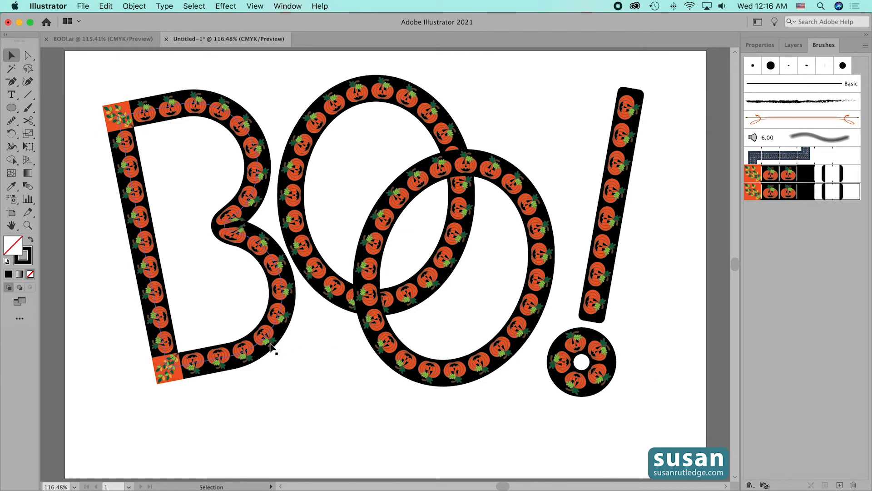
{"action": "left_click_drag", "start_coordinate": [269, 365], "coordinate": [271, 371]}
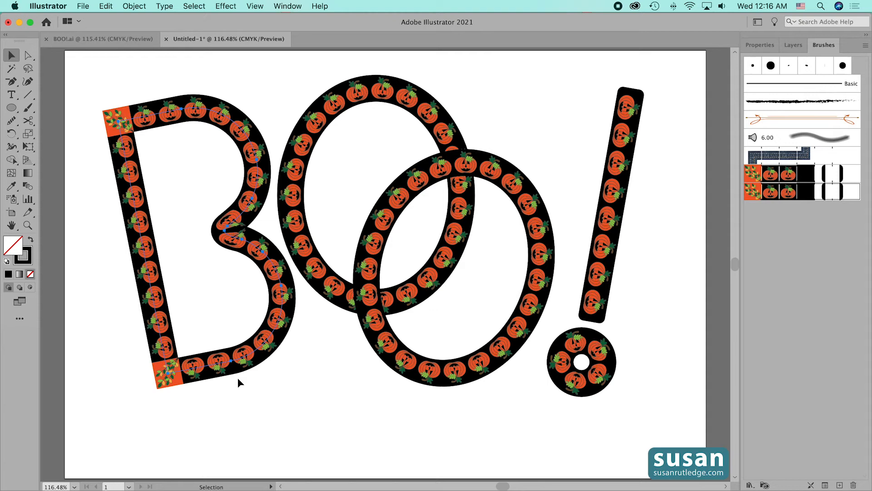
Copy all the BOO! paths and paste them in back as plain strokes without the pumpkin brush.
{"action": "left_click_drag", "start_coordinate": [122, 84], "coordinate": [650, 422]}
{"action": "key", "text": "super+c"}
{"action": "key", "text": "super+b"}
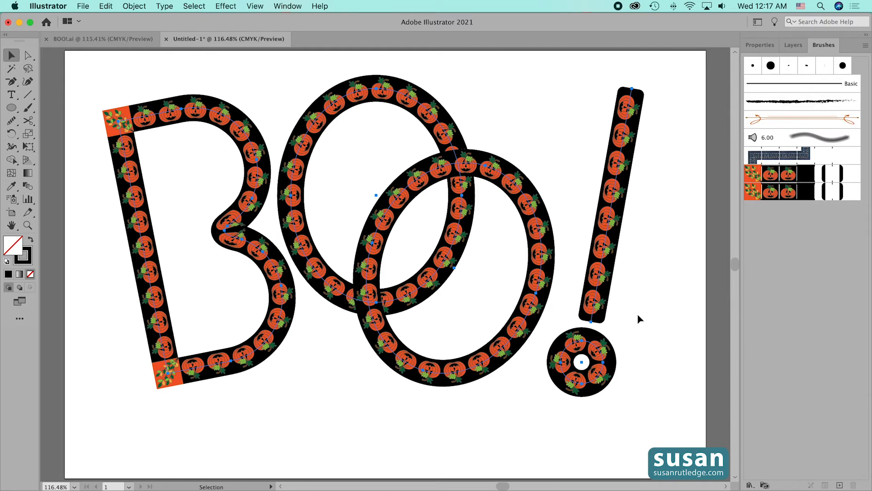
Change the stroke color of the pasted back copies to light green.
{"action": "left_click", "coordinate": [766, 48]}
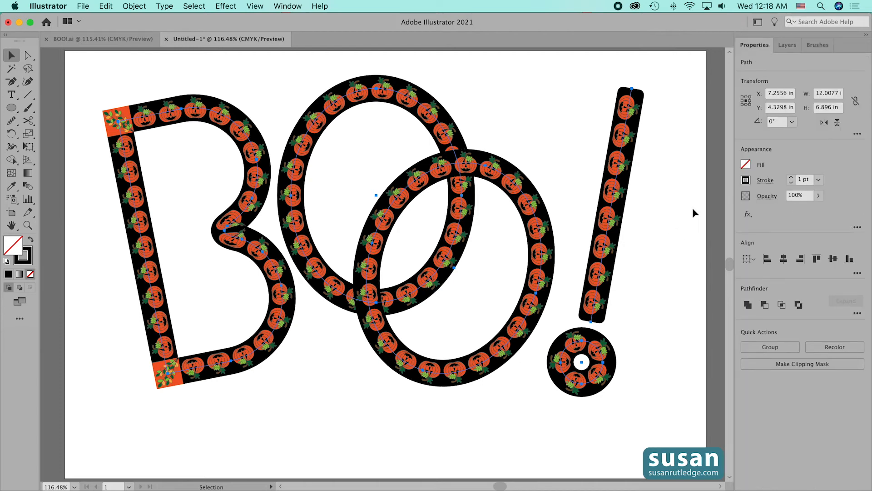
{"action": "left_click", "coordinate": [745, 180]}
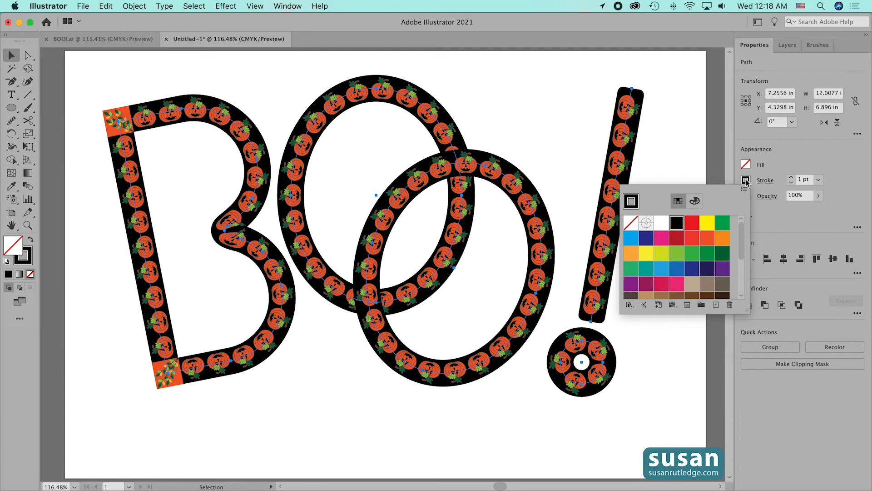
{"action": "left_click", "coordinate": [677, 254]}
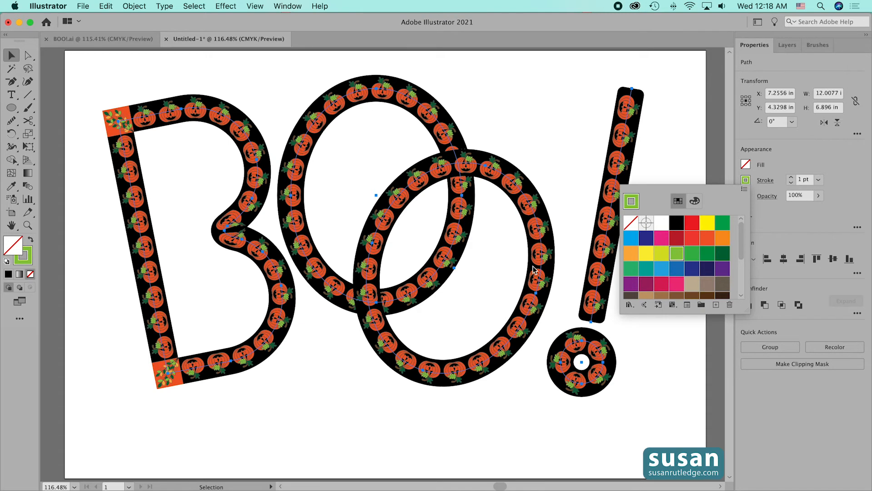
{"action": "left_click", "coordinate": [810, 152]}
Increase the stroke weight of the green back copies to 77 pt.
{"action": "left_click", "coordinate": [791, 178]}
{"action": "left_click", "coordinate": [791, 179]}
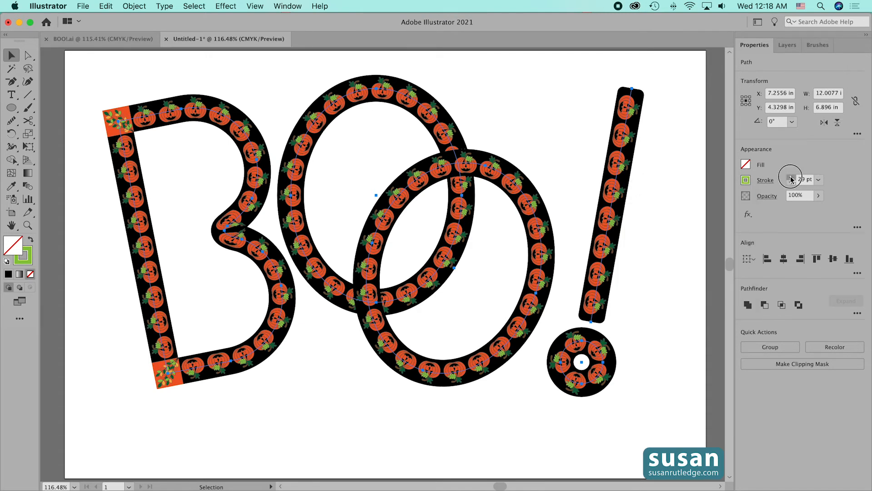
{"action": "left_click", "coordinate": [791, 178]}
{"action": "left_click", "coordinate": [791, 179]}
{"action": "left_click", "coordinate": [791, 179]}
{"action": "left_click", "coordinate": [791, 178]}
{"action": "left_click", "coordinate": [792, 178]}
{"action": "left_click", "coordinate": [791, 179]}
{"action": "left_click", "coordinate": [792, 179]}
{"action": "left_click", "coordinate": [792, 178]}
{"action": "left_click", "coordinate": [791, 179]}
{"action": "left_click", "coordinate": [791, 178]}
{"action": "left_click", "coordinate": [791, 179]}
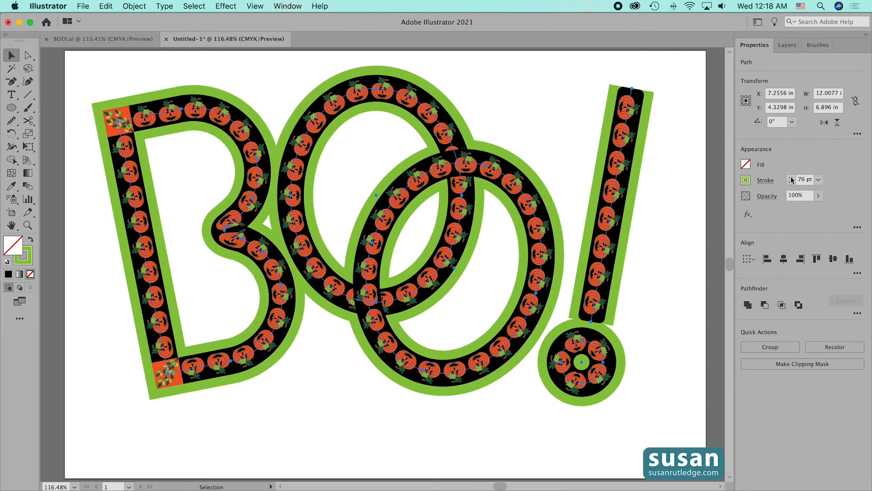
{"action": "left_click", "coordinate": [791, 179]}
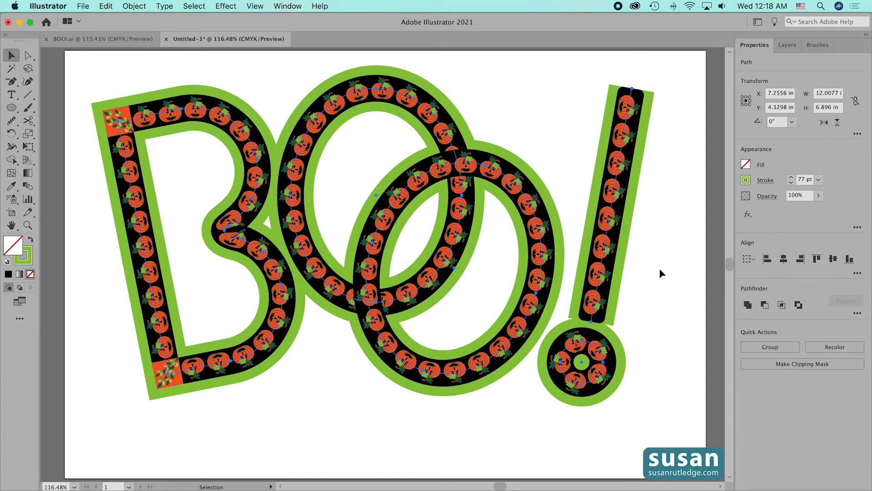
Convert the thick green strokes to shapes with Outline Stroke and give them a 1 pt black stroke.
{"action": "left_click", "coordinate": [136, 6]}
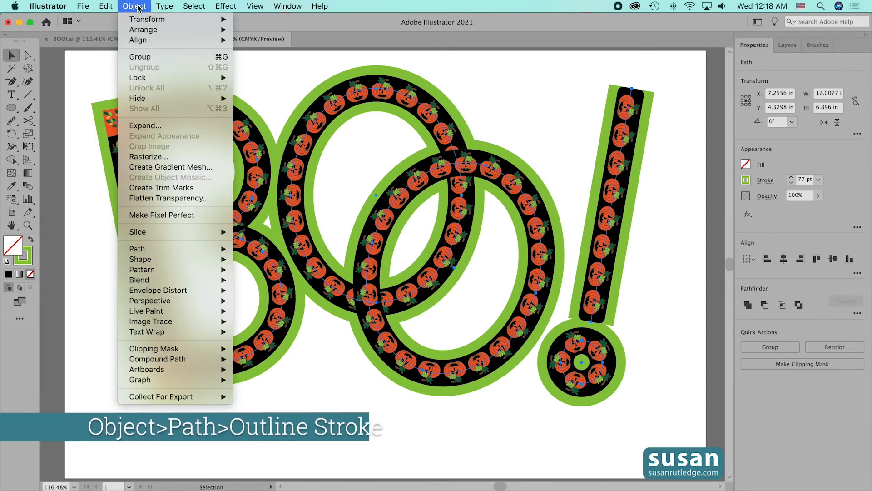
{"action": "mouse_move", "coordinate": [176, 254]}
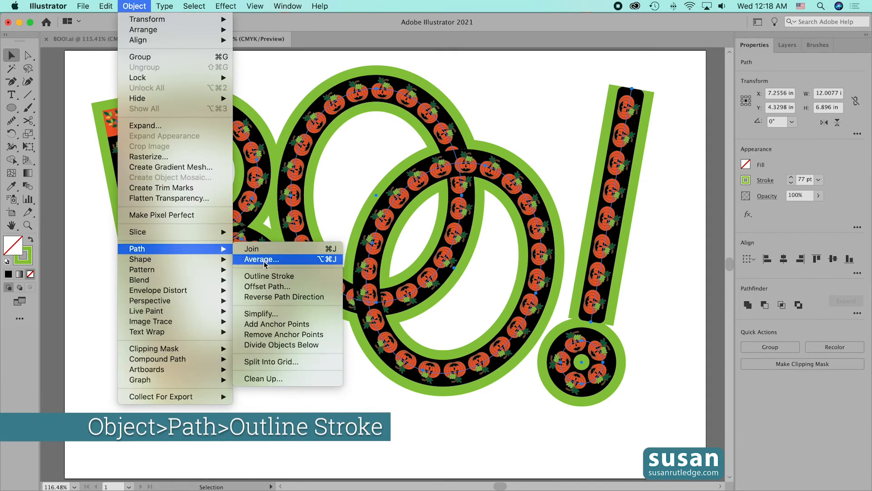
{"action": "left_click", "coordinate": [264, 276]}
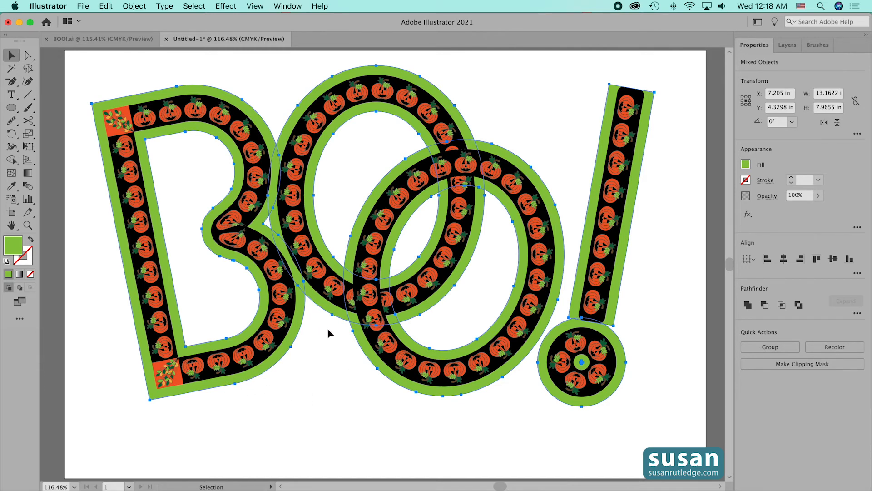
{"action": "left_click", "coordinate": [746, 182]}
{"action": "left_click", "coordinate": [677, 224]}
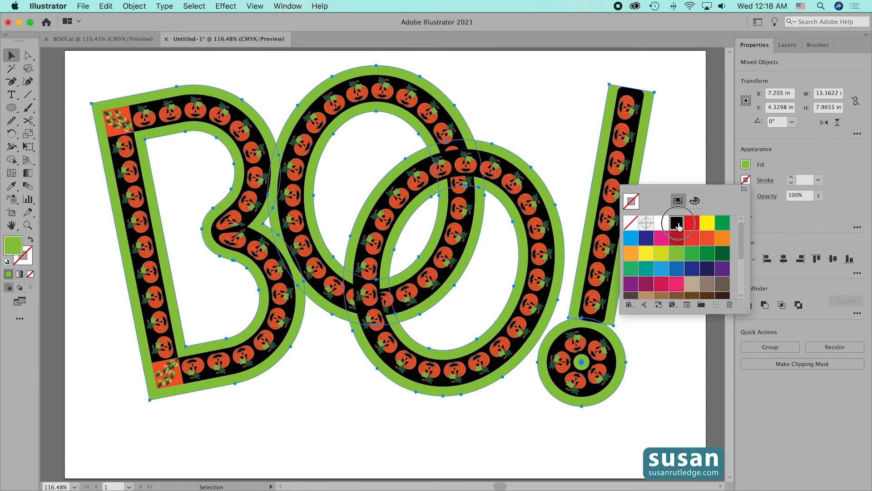
{"action": "left_click", "coordinate": [682, 156]}
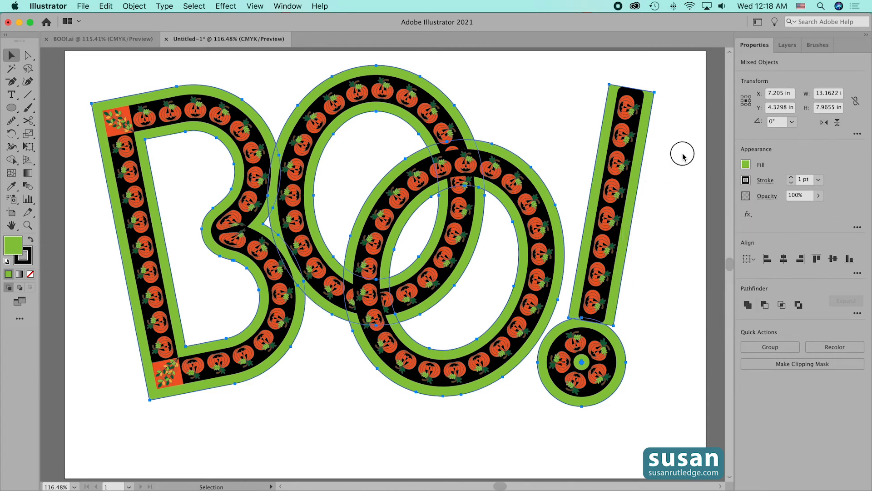
{"action": "left_click", "coordinate": [508, 97]}
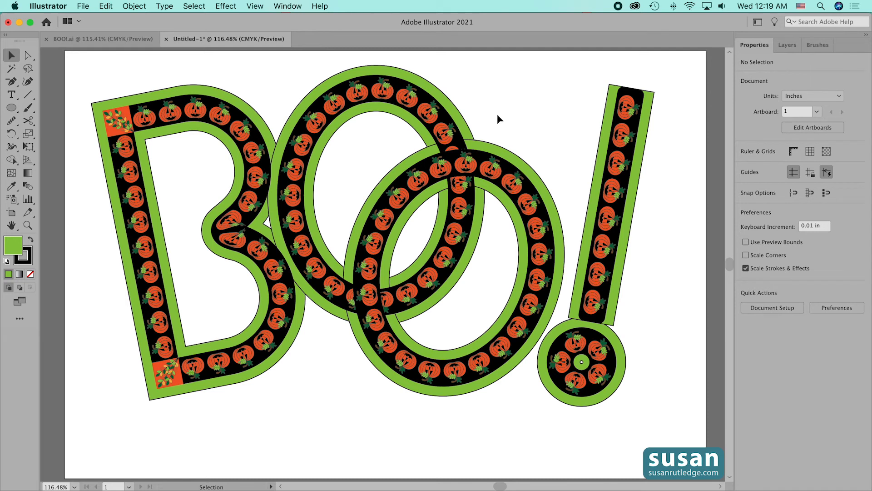
Send the B with its green outline to the back, and bring the front O with its outline to the front.
{"action": "left_click_drag", "start_coordinate": [146, 70], "coordinate": [186, 155]}
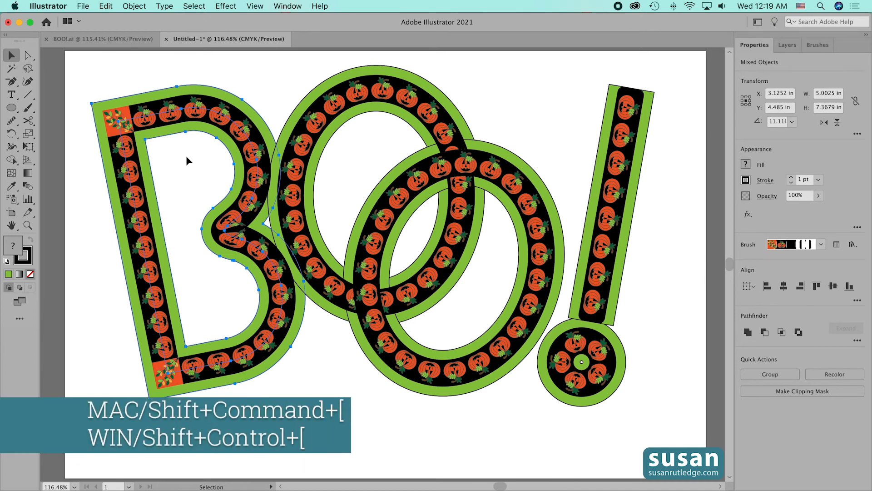
{"action": "key", "text": "shift+super+bracketleft"}
{"action": "left_click", "coordinate": [271, 82]}
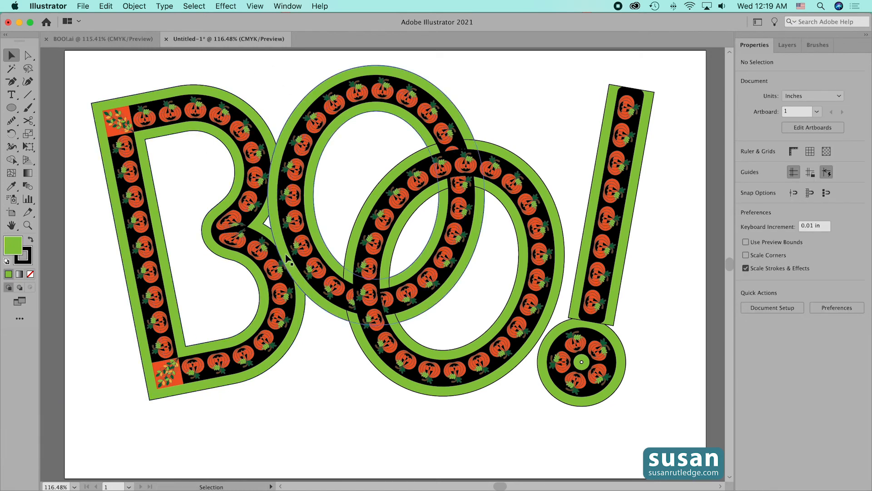
{"action": "left_click", "coordinate": [536, 142]}
{"action": "left_click", "coordinate": [510, 247]}
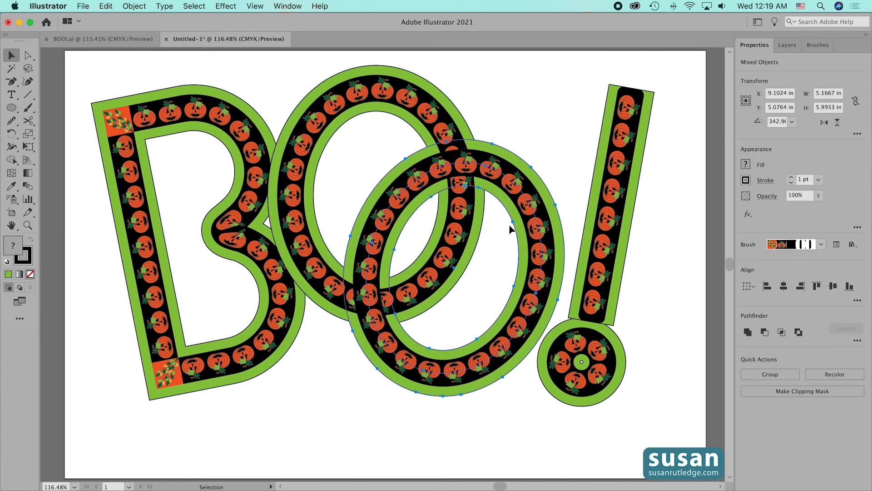
{"action": "key", "text": "shift+super+bracketright"}
{"action": "left_click", "coordinate": [538, 104]}
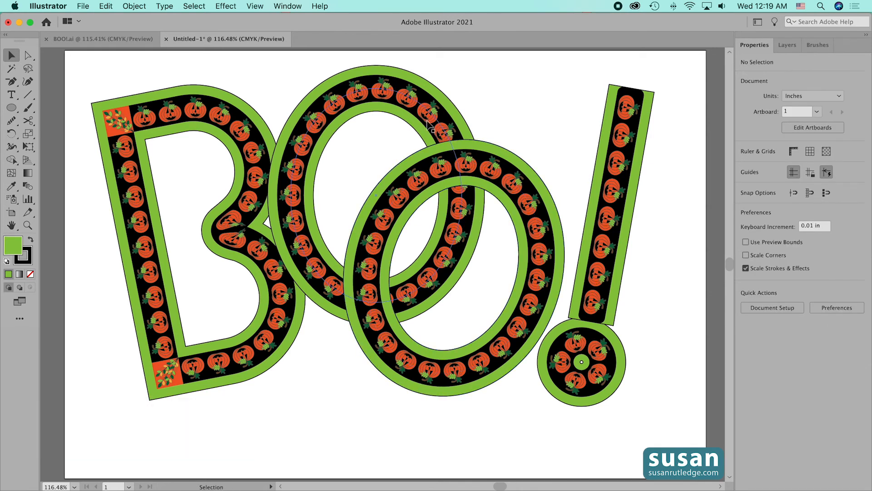
Extend the top edge of the exclamation mark's green outline upward beyond the pumpkin strip and round its two top corners.
{"action": "left_click", "coordinate": [28, 55]}
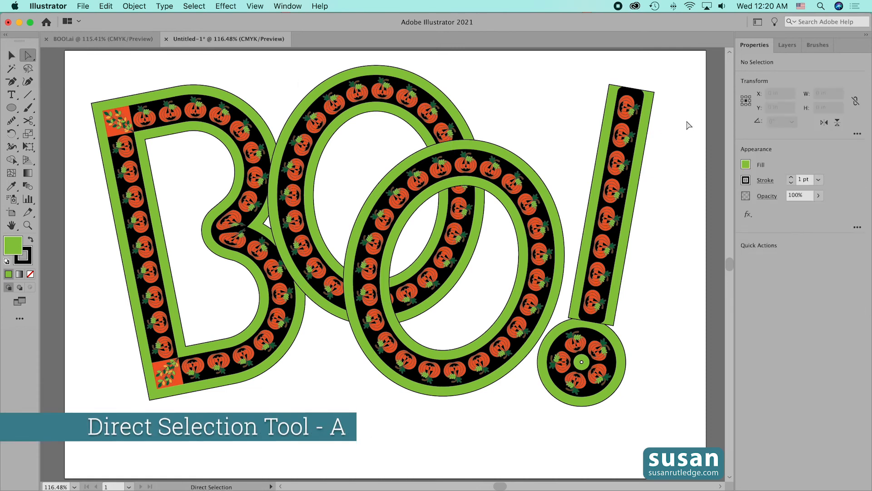
{"action": "left_click", "coordinate": [655, 93]}
{"action": "left_click", "coordinate": [610, 85], "text": "shift"}
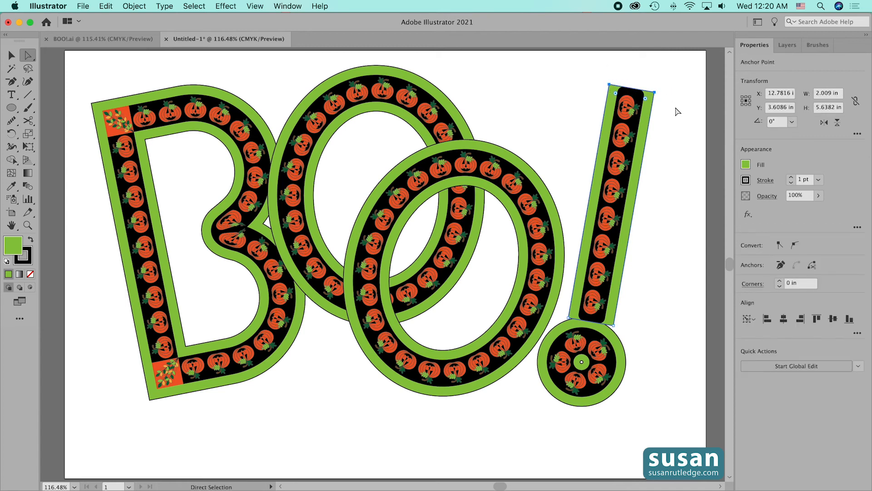
{"action": "key", "text": "Up"}
{"action": "key", "text": "Up"}
{"action": "key", "text": "Up"}
{"action": "key", "text": "Up"}
{"action": "key", "text": "Up"}
{"action": "key", "text": "Up"}
{"action": "key", "text": "Up"}
{"action": "key", "text": "Up"}
{"action": "key", "text": "Up"}
{"action": "key", "text": "Up"}
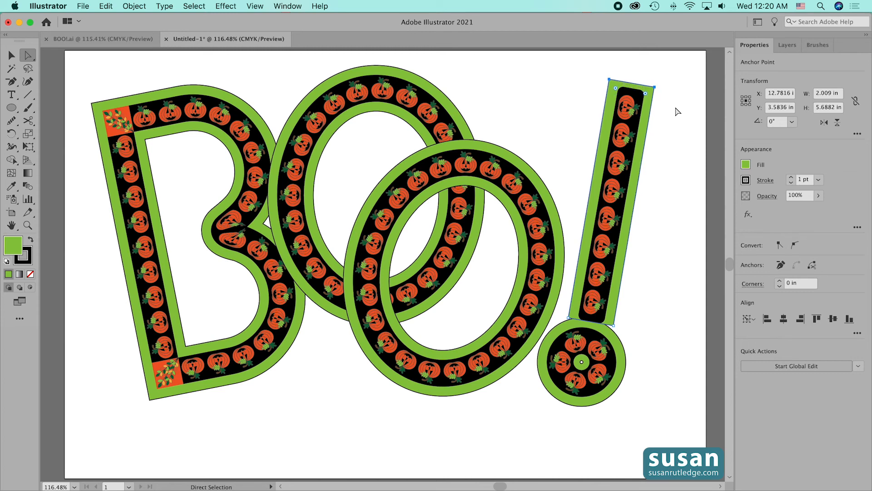
{"action": "key", "text": "Up"}
{"action": "key", "text": "Up"}
{"action": "key", "text": "Up"}
{"action": "key", "text": "Up"}
{"action": "key", "text": "Up"}
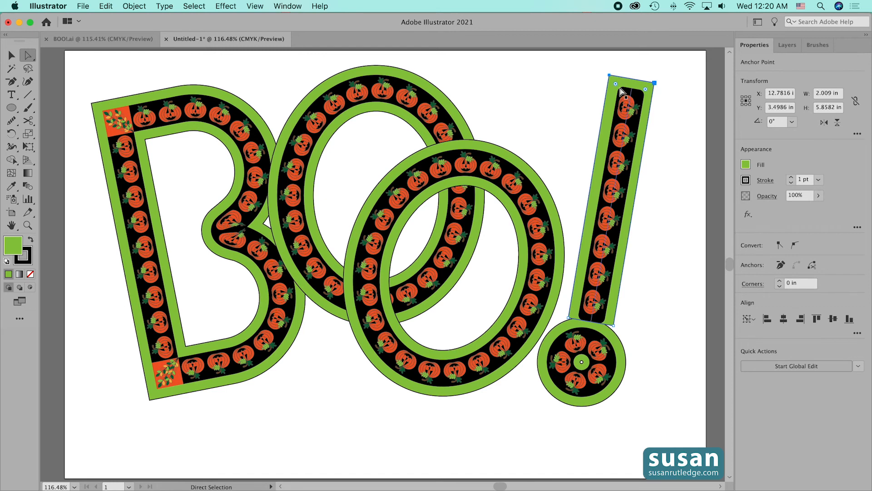
{"action": "left_click_drag", "start_coordinate": [616, 84], "coordinate": [618, 90]}
{"action": "left_click", "coordinate": [684, 140]}
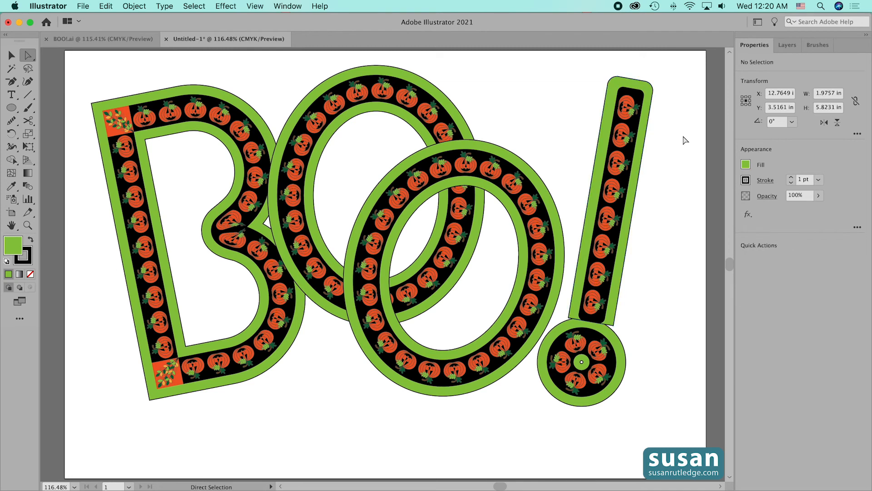
Move the two bottom anchor points of the exclamation bar's green outline down so the bar overlaps the dot's outline.
{"action": "left_click", "coordinate": [614, 324]}
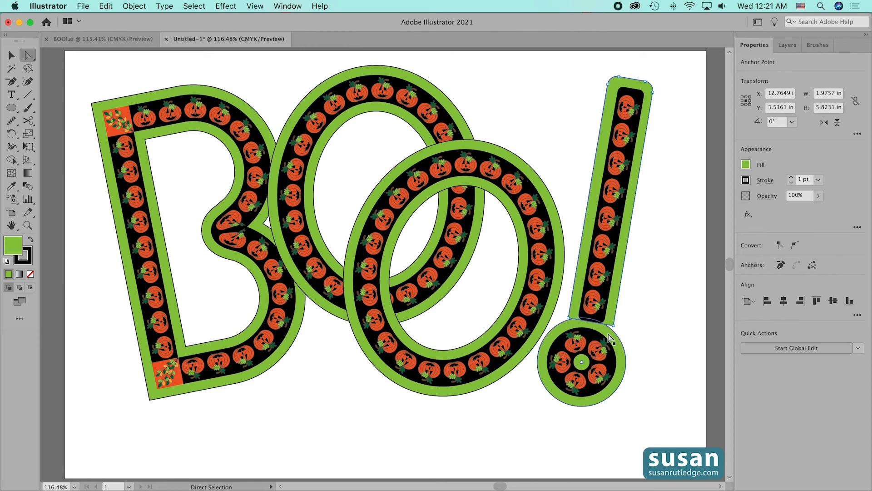
{"action": "left_click", "coordinate": [640, 339]}
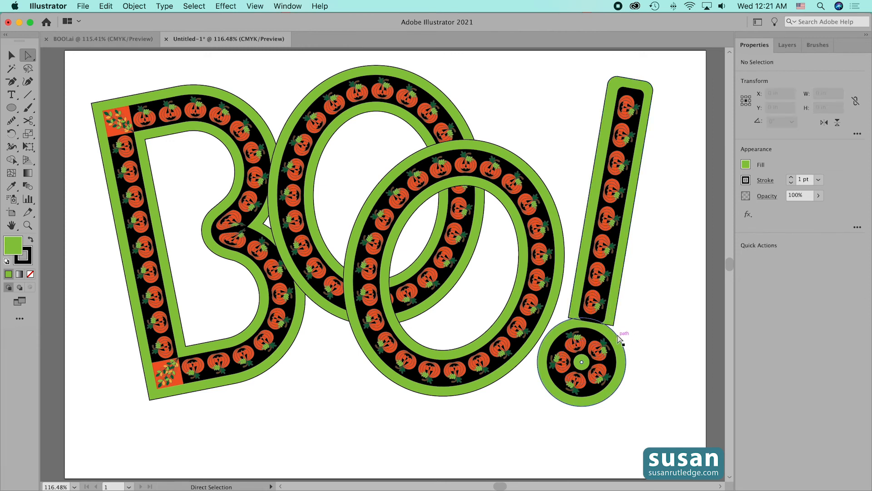
{"action": "left_click", "coordinate": [613, 326]}
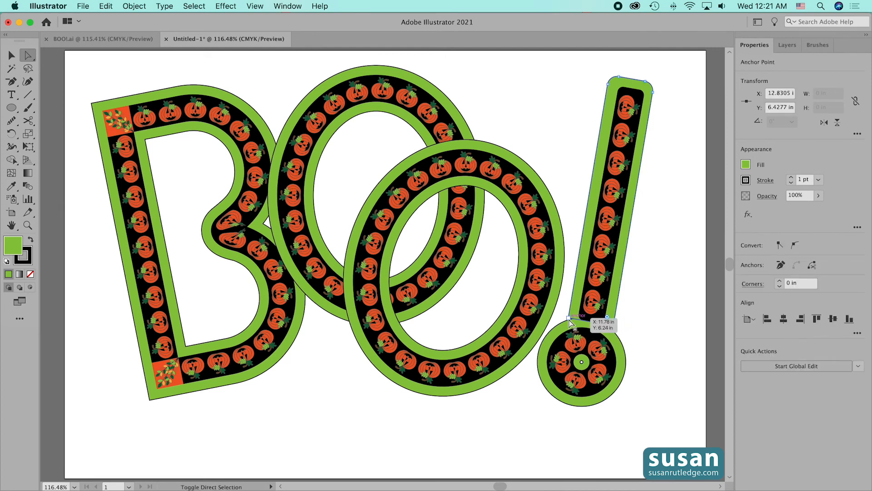
{"action": "key", "text": "Down"}
{"action": "key", "text": "Down"}
{"action": "key", "text": "Down"}
{"action": "key", "text": "Down"}
{"action": "key", "text": "Down"}
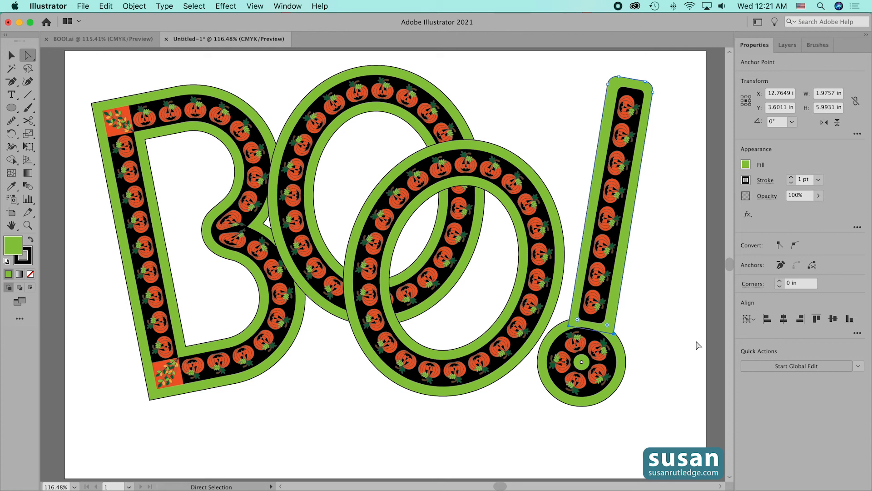
{"action": "left_click", "coordinate": [699, 345]}
Unite the green outlines of the exclamation bar and its dot into one shape.
{"action": "left_click", "coordinate": [615, 314]}
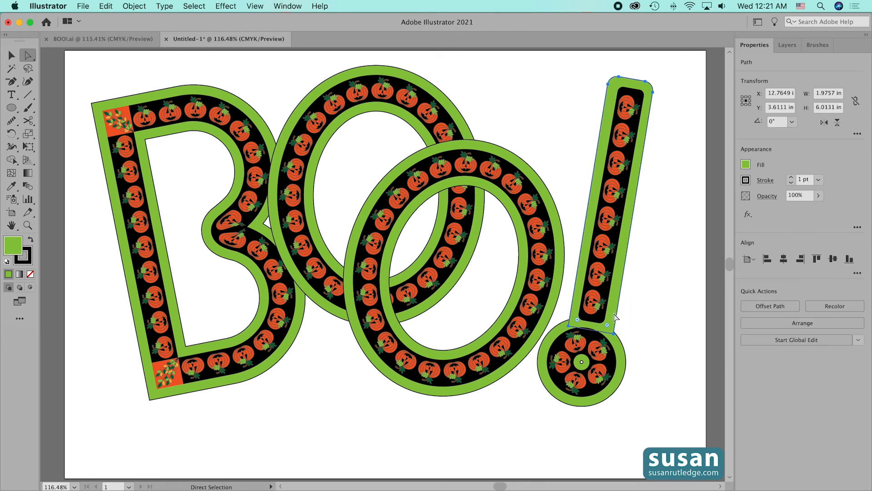
{"action": "left_click", "coordinate": [620, 387], "text": "shift"}
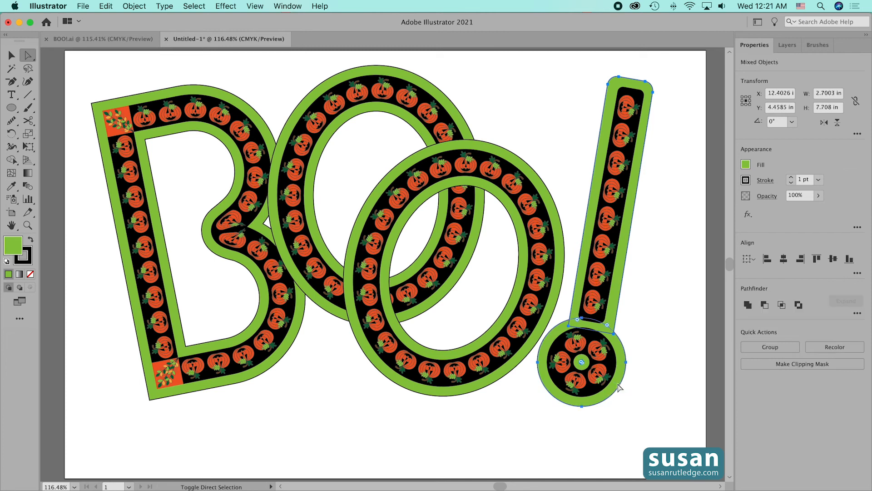
{"action": "left_click", "coordinate": [748, 305]}
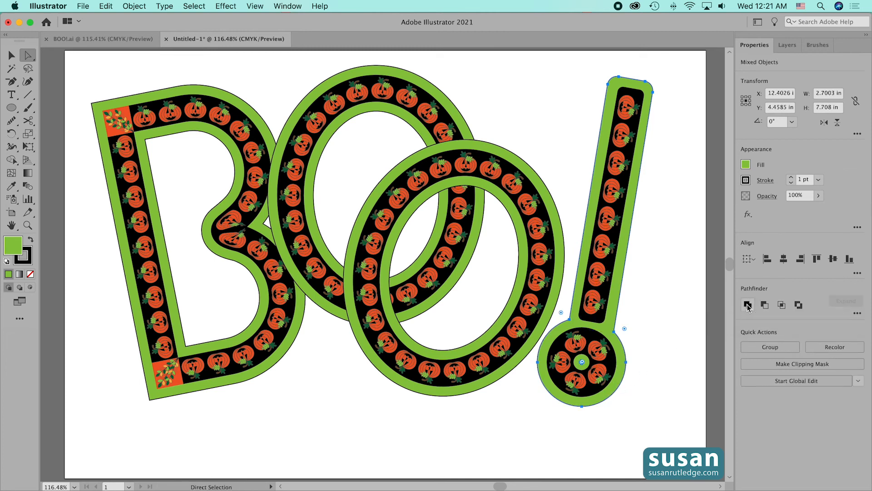
{"action": "left_click", "coordinate": [679, 312]}
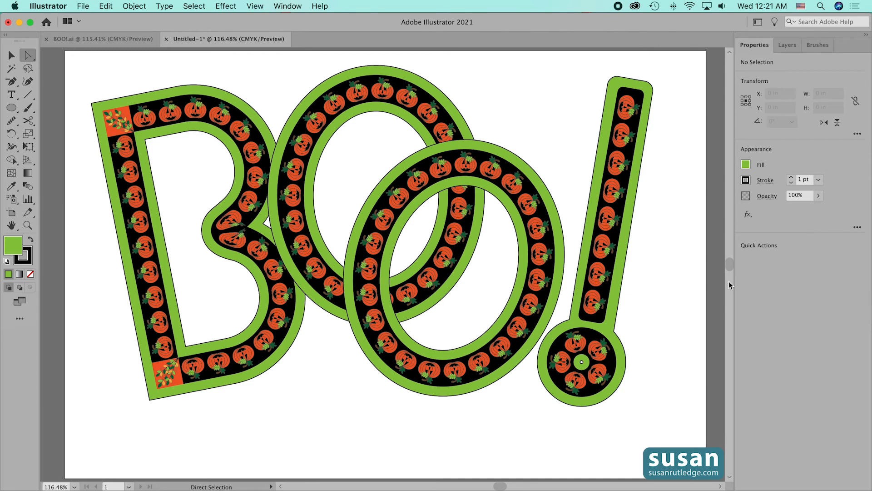
Group all the BOO! lettering together with its green outlines.
{"action": "left_click_drag", "start_coordinate": [106, 73], "coordinate": [655, 425]}
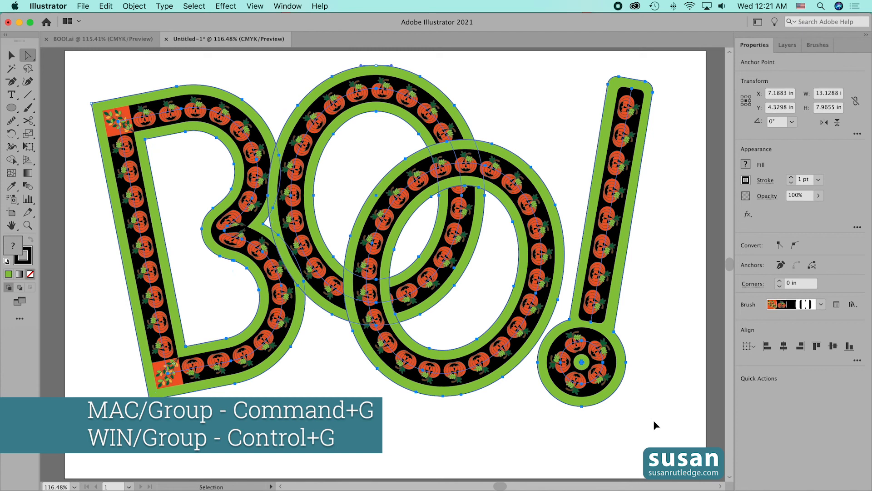
{"action": "key", "text": "super+g"}
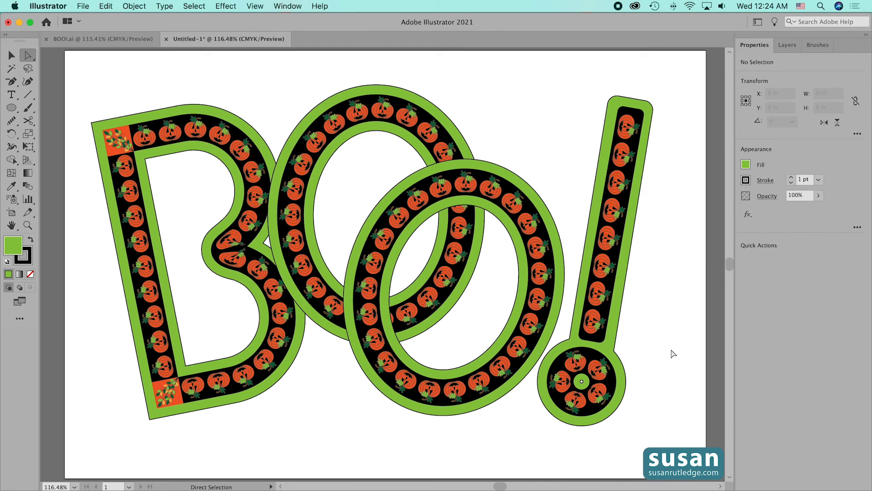
Hide Layer 1 with the grouped lettering and add a new layer above it.
{"action": "left_click", "coordinate": [787, 45]}
{"action": "left_click", "coordinate": [749, 62]}
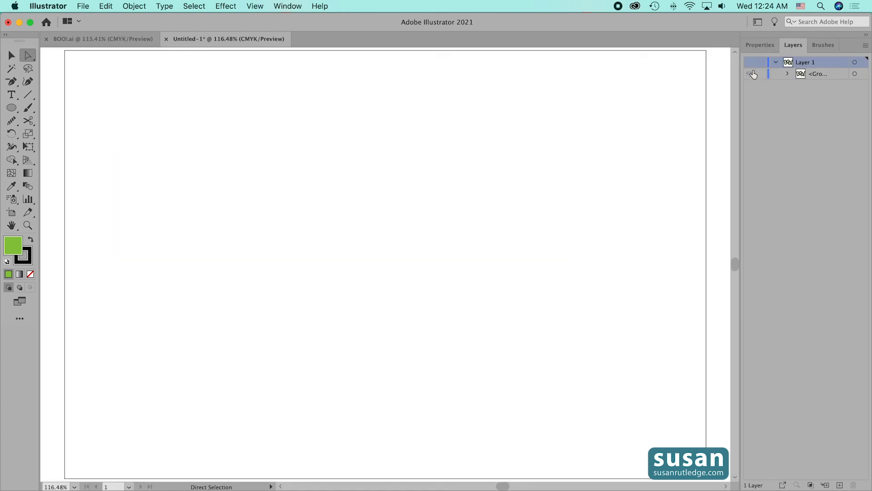
{"action": "left_click", "coordinate": [839, 485]}
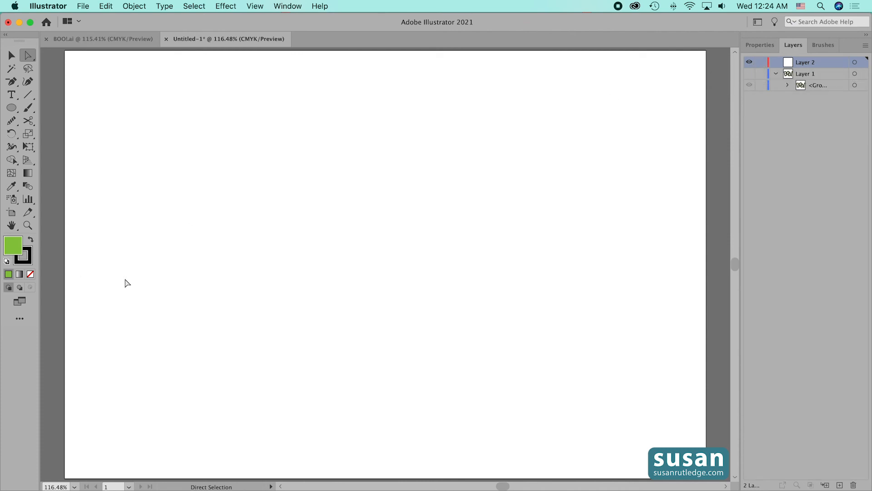
Paint a freehand letter A in two strokes with the Paintbrush and the jack-o'-lantern pattern brush.
{"action": "key", "text": "b"}
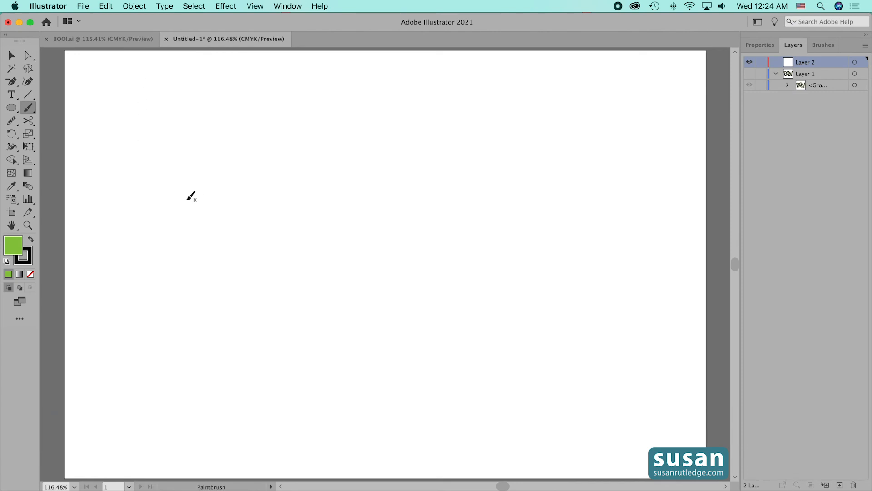
{"action": "mouse_move", "coordinate": [151, 265]}
{"action": "left_mouse_down"}
{"action": "mouse_move", "coordinate": [169, 136]}
{"action": "mouse_move", "coordinate": [216, 94]}
{"action": "mouse_move", "coordinate": [243, 144]}
{"action": "mouse_move", "coordinate": [268, 268]}
{"action": "left_mouse_up"}
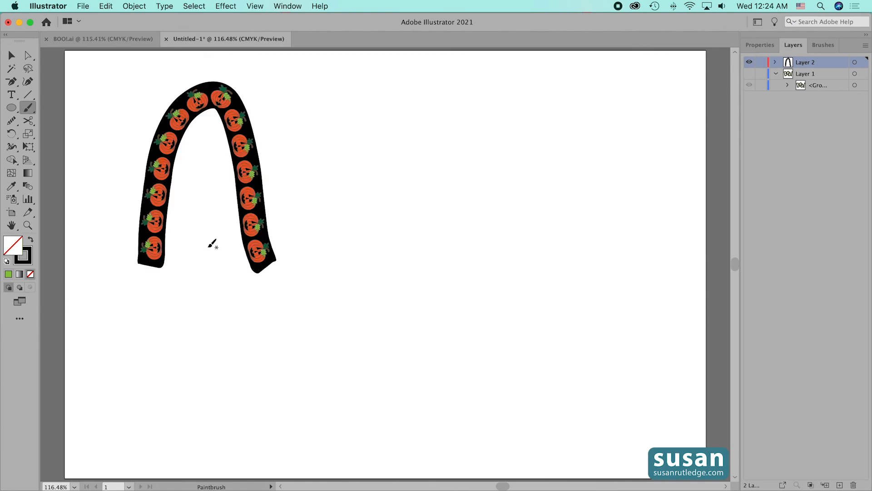
{"action": "left_click_drag", "start_coordinate": [145, 176], "coordinate": [295, 176]}
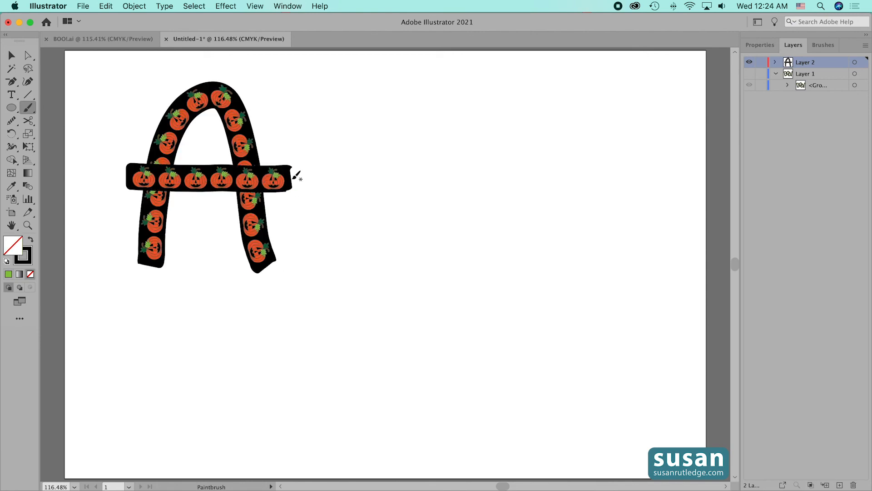
Draw a second letter A beside the first with the Pencil tool, redrawing its arch before adding the crossbar.
{"action": "key", "text": "a"}
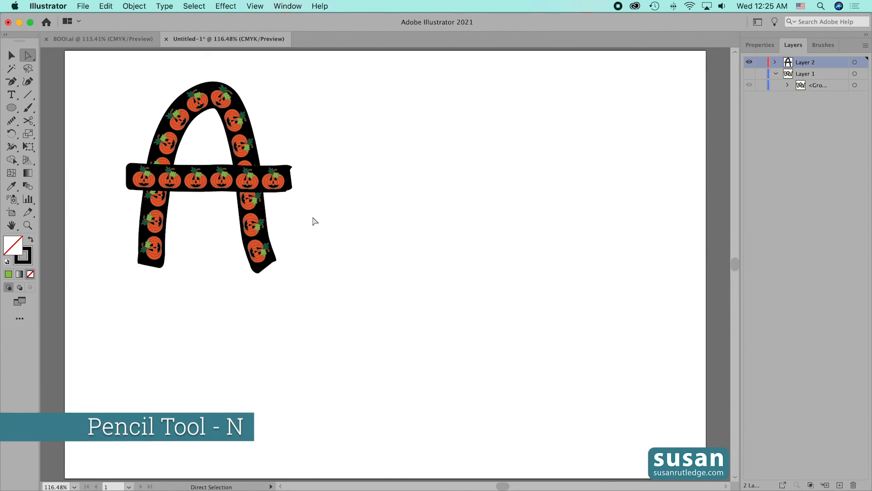
{"action": "key", "text": "n"}
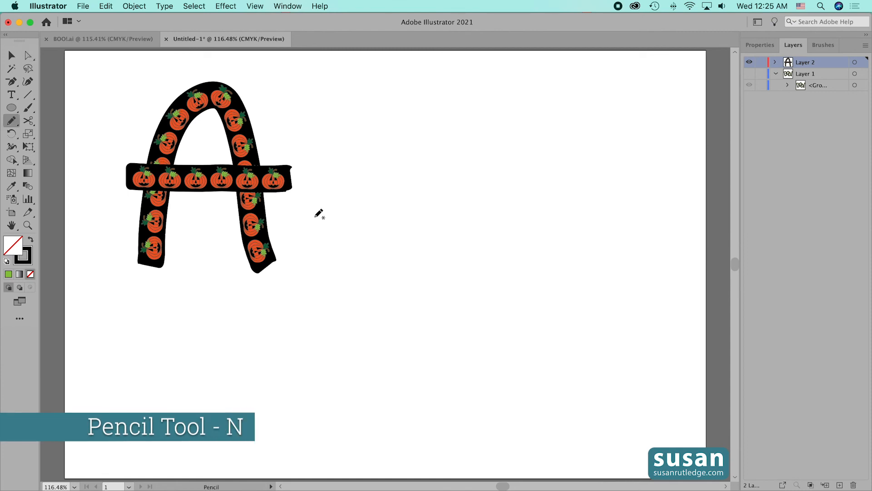
{"action": "mouse_move", "coordinate": [362, 263]}
{"action": "left_mouse_down"}
{"action": "mouse_move", "coordinate": [384, 134]}
{"action": "mouse_move", "coordinate": [403, 99]}
{"action": "mouse_move", "coordinate": [450, 115]}
{"action": "mouse_move", "coordinate": [489, 207]}
{"action": "mouse_move", "coordinate": [496, 267]}
{"action": "left_mouse_up"}
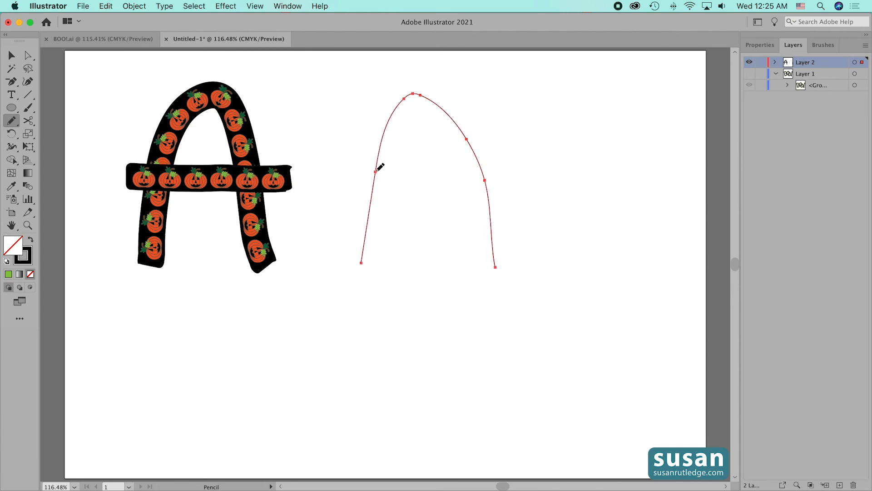
{"action": "mouse_move", "coordinate": [390, 123]}
{"action": "left_mouse_down"}
{"action": "mouse_move", "coordinate": [421, 93]}
{"action": "mouse_move", "coordinate": [458, 103]}
{"action": "mouse_move", "coordinate": [484, 167]}
{"action": "mouse_move", "coordinate": [493, 246]}
{"action": "left_mouse_up"}
{"action": "left_click_drag", "start_coordinate": [352, 179], "coordinate": [518, 181]}
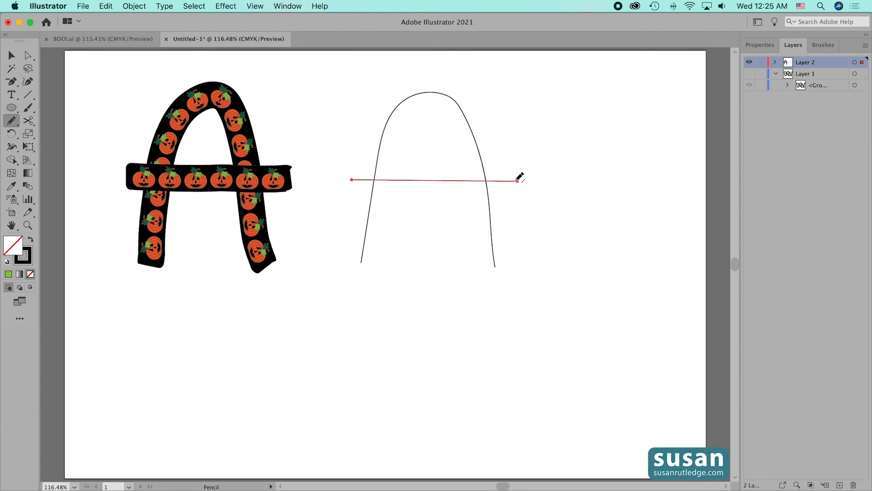
Apply the small jack-o'-lantern pattern brush to both paths of the pencil-drawn A.
{"action": "key", "text": "v"}
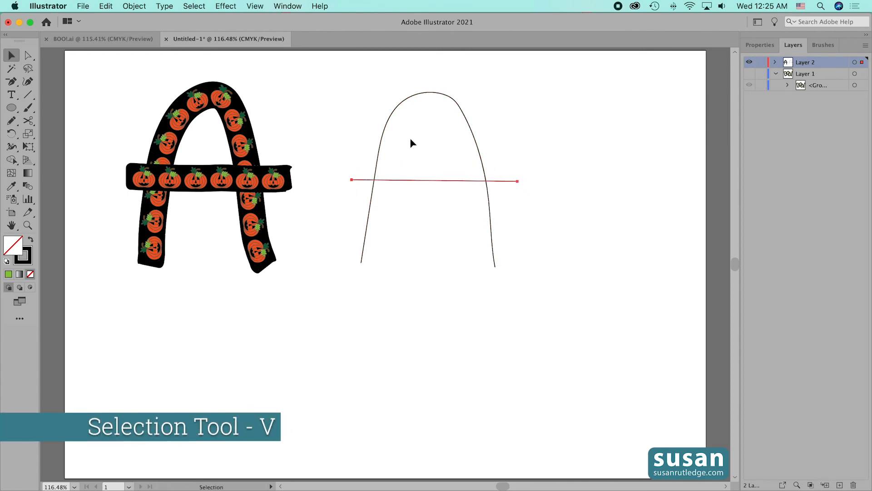
{"action": "left_click_drag", "start_coordinate": [346, 86], "coordinate": [495, 211]}
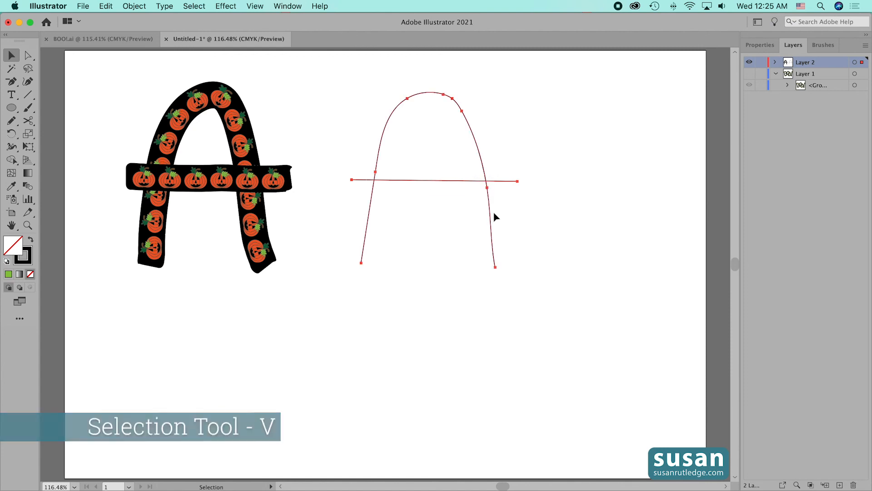
{"action": "left_click", "coordinate": [822, 45]}
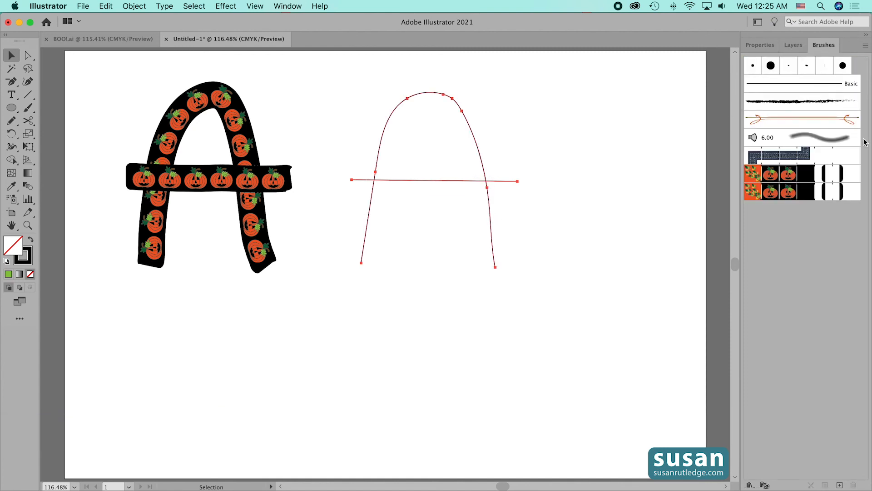
{"action": "left_click", "coordinate": [795, 191]}
{"action": "left_click", "coordinate": [654, 237]}
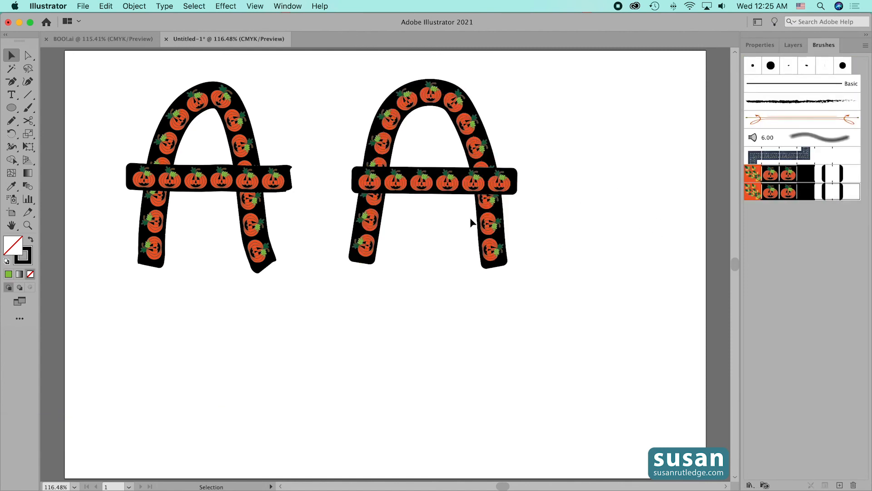
Delete both sample A letters.
{"action": "left_click_drag", "start_coordinate": [135, 81], "coordinate": [509, 196]}
{"action": "key", "text": "Delete"}
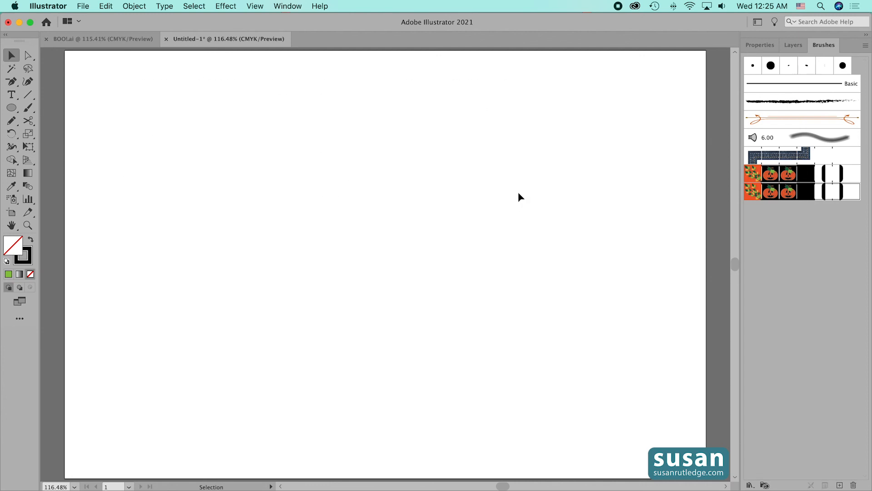
Draw the vertical stem and the upper and lower arms of a letter E with the Line Segment tool and join them.
{"action": "left_click", "coordinate": [28, 96]}
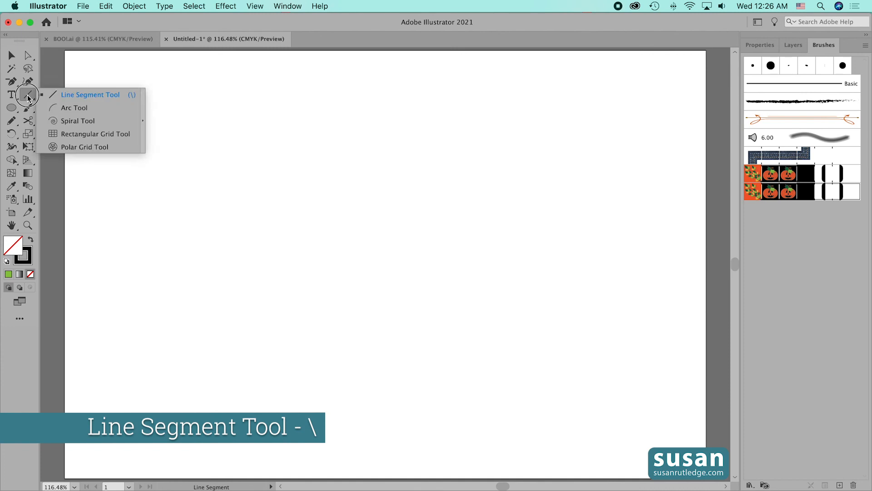
{"action": "left_click_drag", "start_coordinate": [316, 124], "coordinate": [316, 254]}
{"action": "key", "text": "v"}
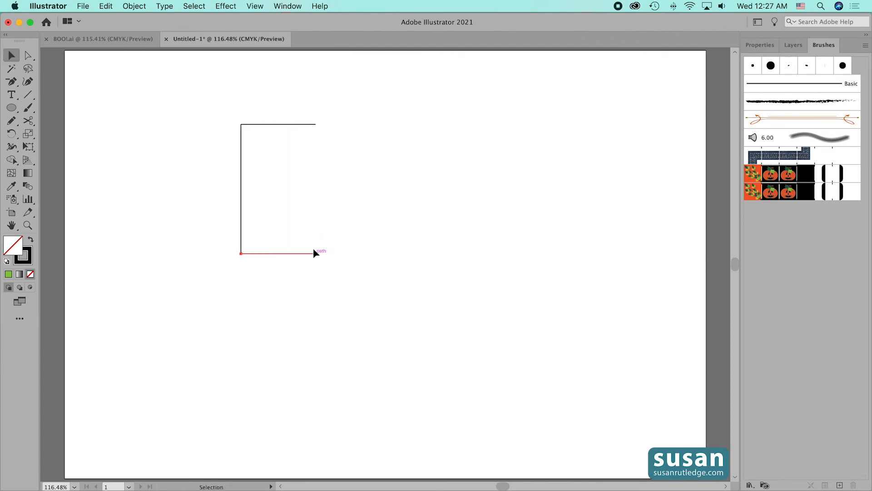
{"action": "left_click_drag", "start_coordinate": [197, 89], "coordinate": [343, 300]}
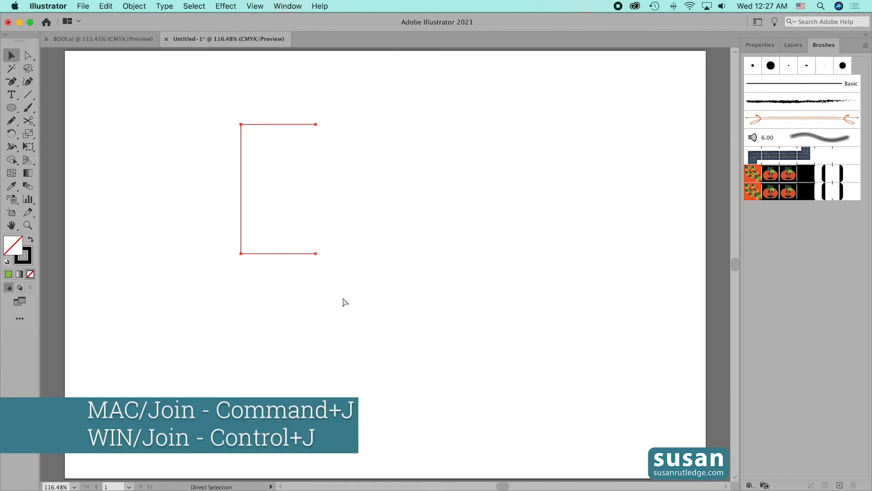
{"action": "key", "text": "super+j"}
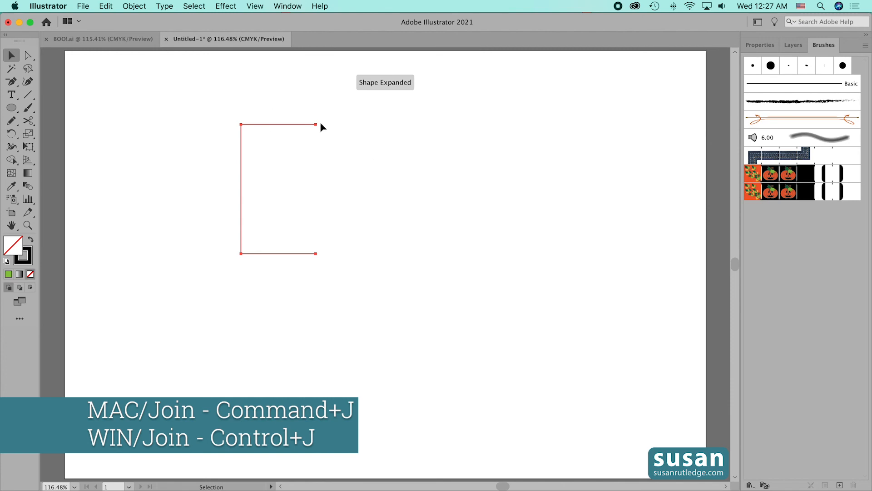
Add the shorter middle arm of the E as a horizontal line starting from the middle of the stem.
{"action": "left_click", "coordinate": [27, 95]}
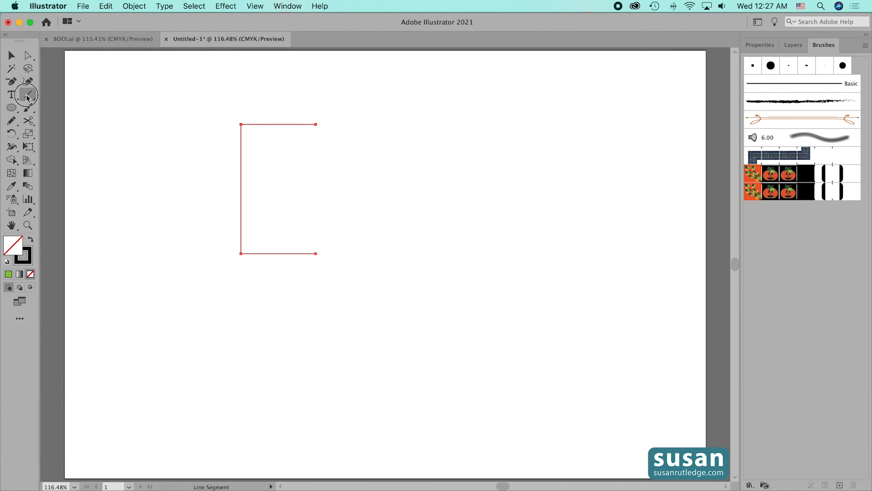
{"action": "left_click_drag", "start_coordinate": [241, 186], "coordinate": [302, 187]}
{"action": "left_click", "coordinate": [9, 54]}
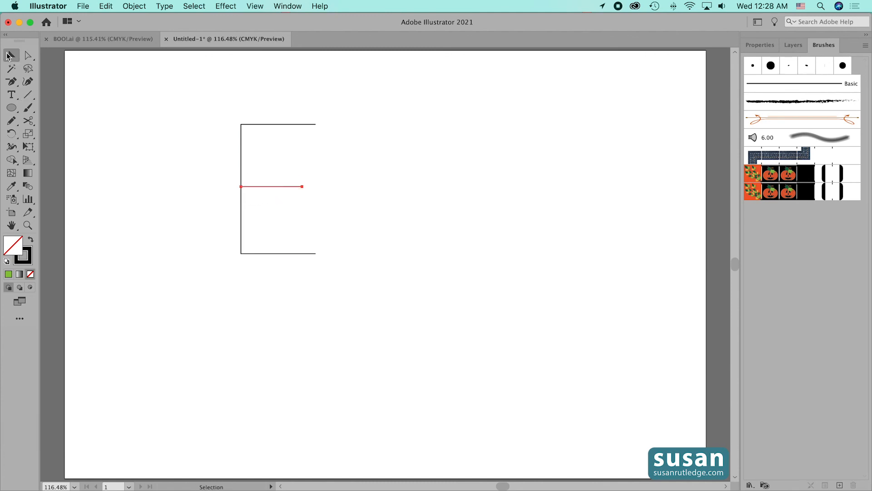
Apply the small jack-o'-lantern pattern brush to both paths of the line-drawn letter E.
{"action": "left_click_drag", "start_coordinate": [209, 87], "coordinate": [285, 296]}
{"action": "left_click", "coordinate": [788, 195]}
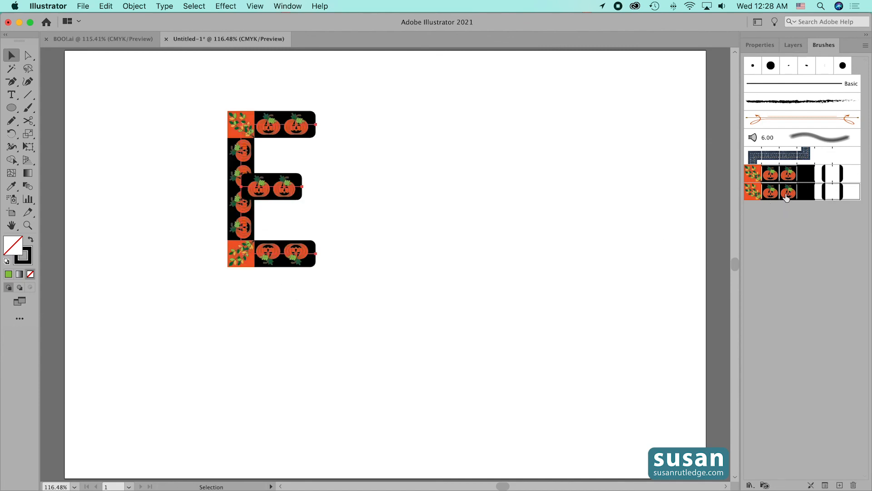
{"action": "left_click", "coordinate": [284, 223]}
Nudge the E's middle arm right until its pumpkins clear the stem, and send the arm to the back.
{"action": "left_click", "coordinate": [296, 194]}
{"action": "key", "text": "Right"}
{"action": "key", "text": "Right"}
{"action": "key", "text": "Right"}
{"action": "key", "text": "Right"}
{"action": "key", "text": "Right"}
{"action": "key", "text": "Right"}
{"action": "key", "text": "Right"}
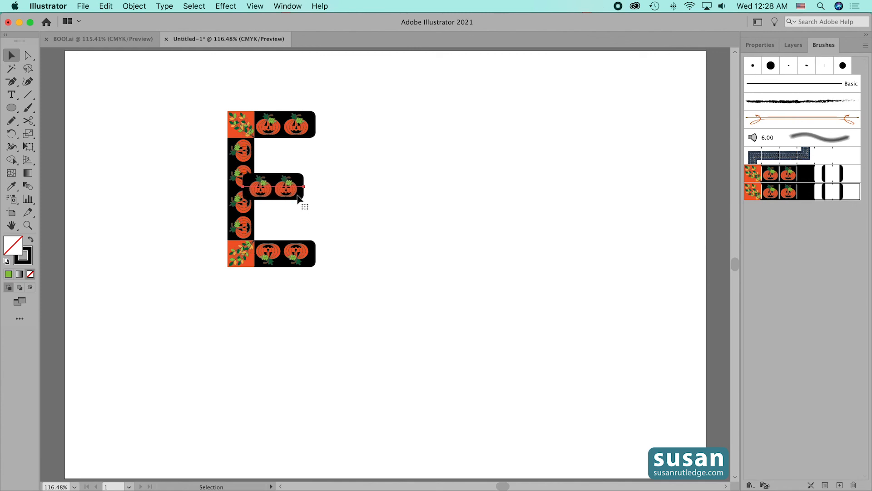
{"action": "key", "text": "Right"}
{"action": "key", "text": "Right"}
{"action": "key", "text": "Right"}
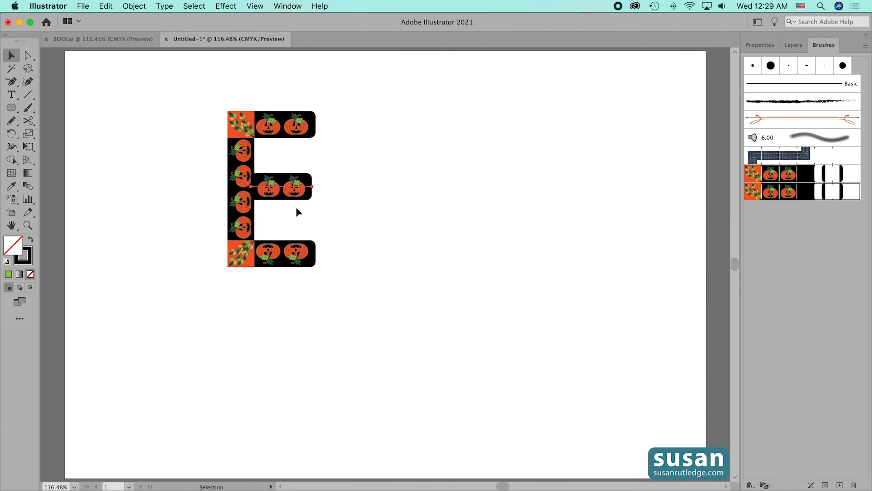
{"action": "key", "text": "super+shift+bracketleft"}
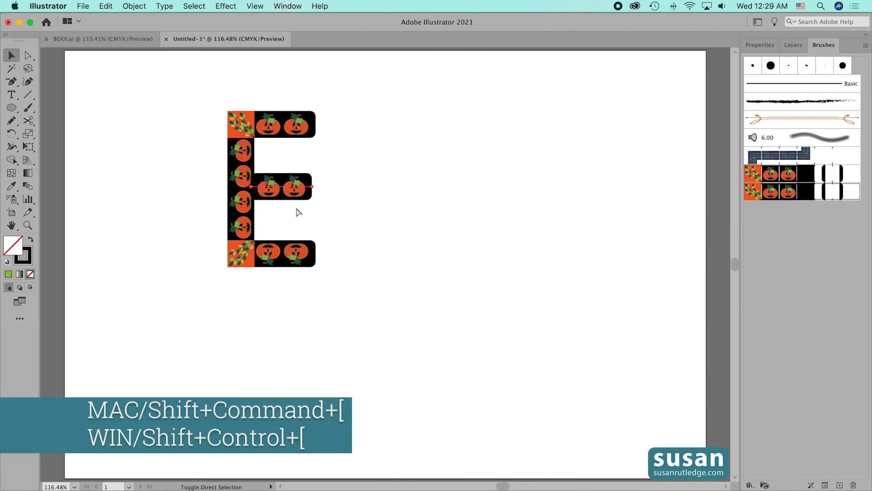
{"action": "left_click", "coordinate": [347, 179]}
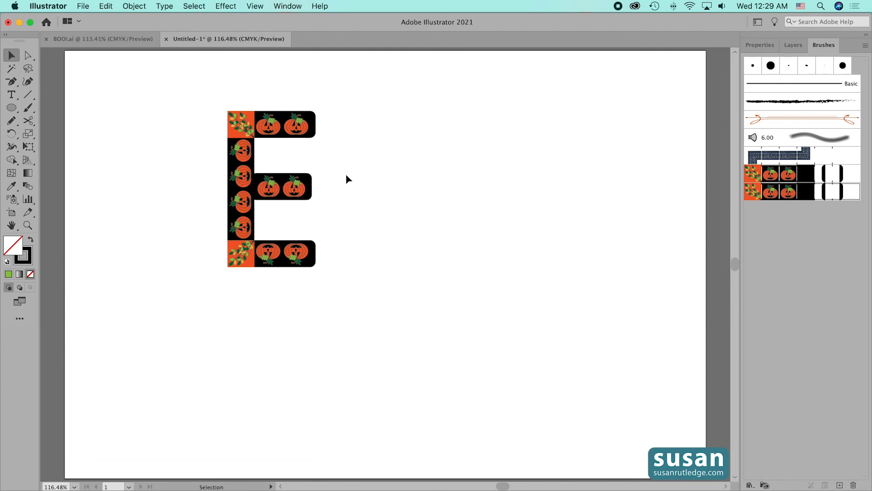
Move the complete letter E to the upper-left area of the artboard and reselect all of its paths.
{"action": "mouse_move", "coordinate": [206, 88]}
{"action": "left_mouse_down"}
{"action": "mouse_move", "coordinate": [320, 272]}
{"action": "mouse_move", "coordinate": [330, 307]}
{"action": "left_mouse_up"}
{"action": "left_click_drag", "start_coordinate": [279, 261], "coordinate": [181, 230]}
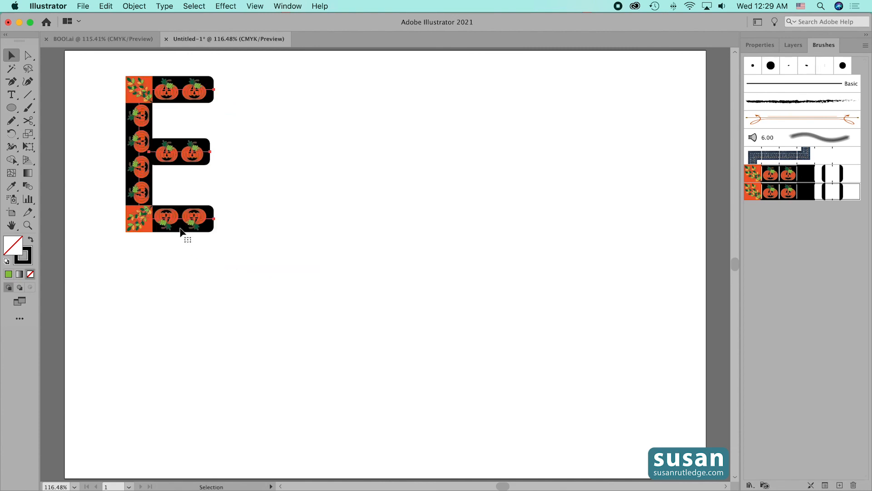
{"action": "left_click", "coordinate": [282, 250]}
{"action": "left_click_drag", "start_coordinate": [104, 68], "coordinate": [252, 269]}
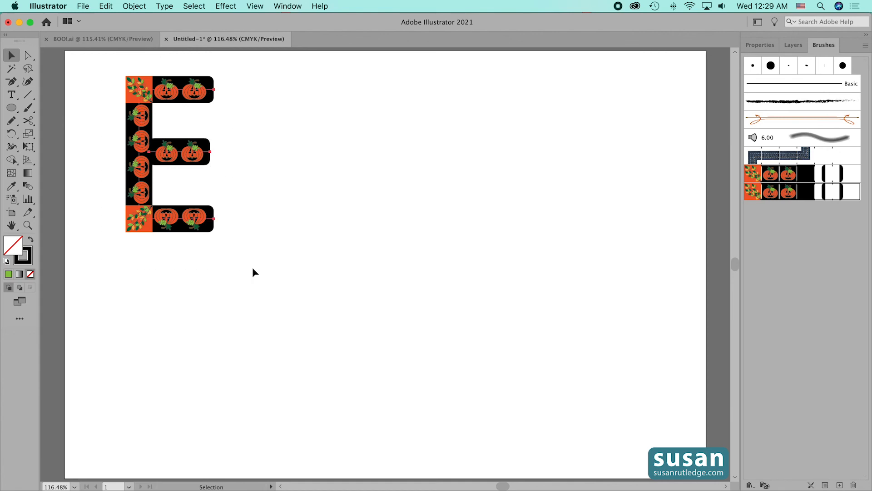